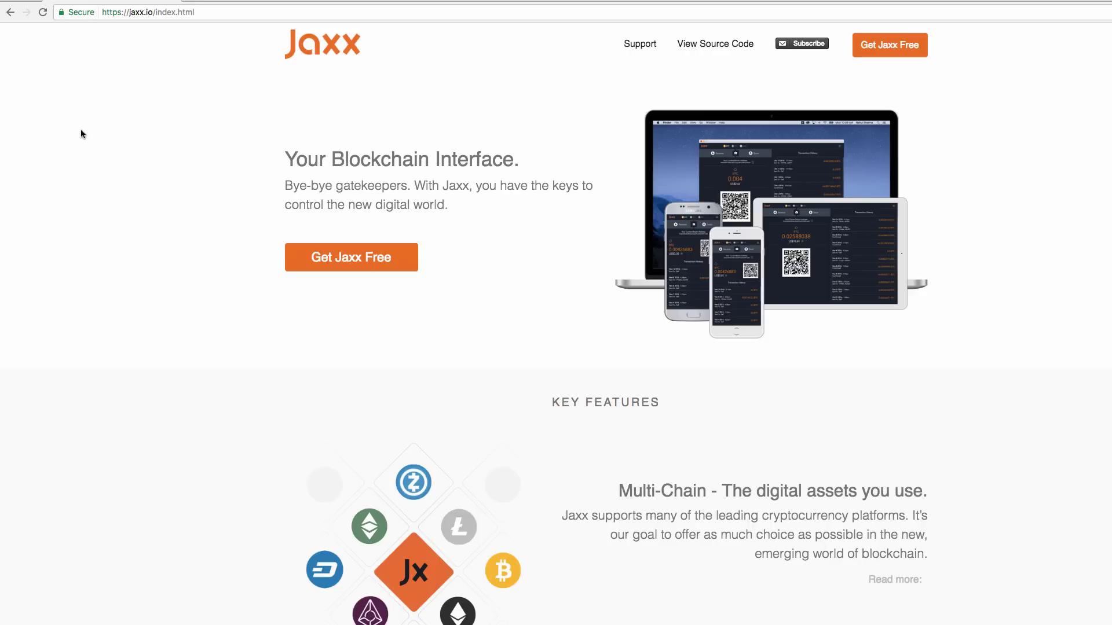
- Read through the Key Features sections of the Jaxx home page, from Multi-Chain to Visible code
{"action": "scroll", "coordinate": [71, 149], "scroll_direction": "down", "scroll_amount": 3}
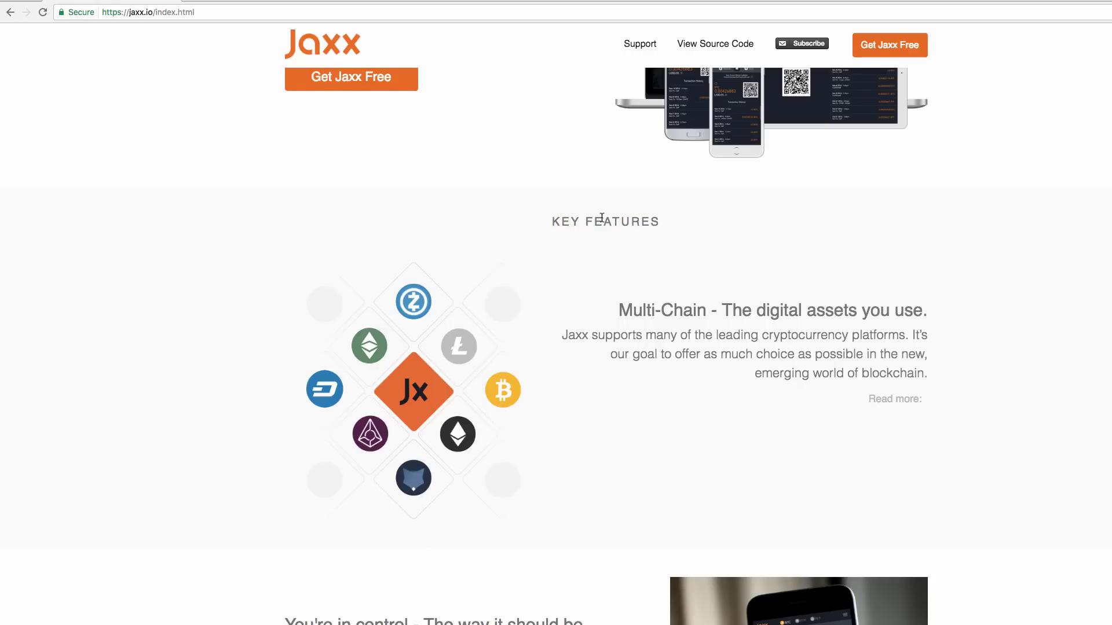
{"action": "scroll", "coordinate": [602, 217], "scroll_direction": "down", "scroll_amount": 3}
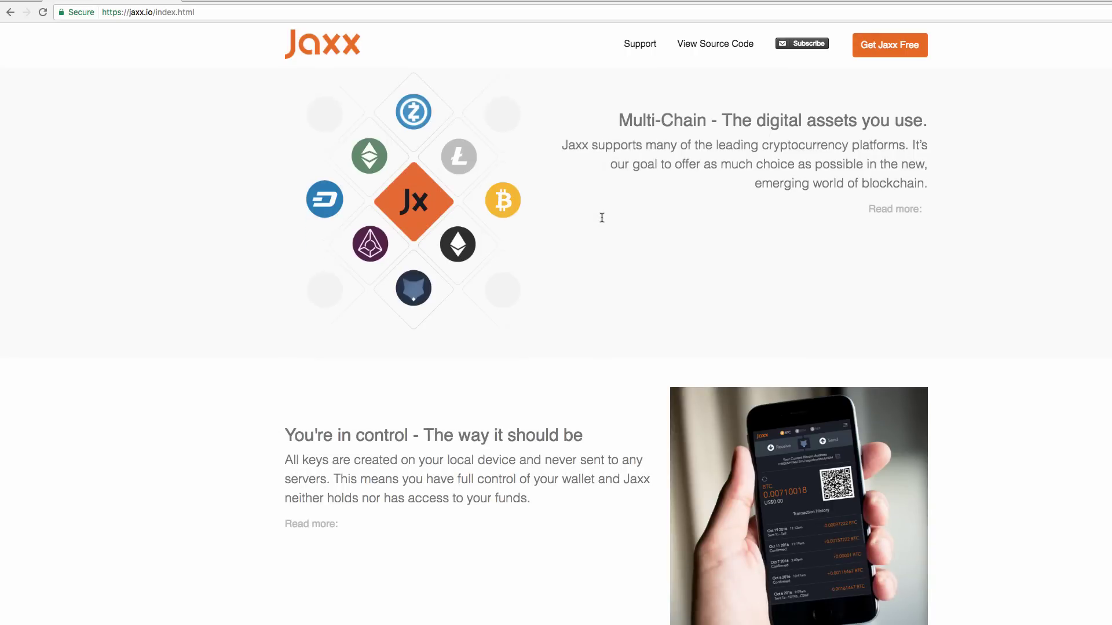
{"action": "scroll", "coordinate": [601, 218], "scroll_direction": "down", "scroll_amount": 3}
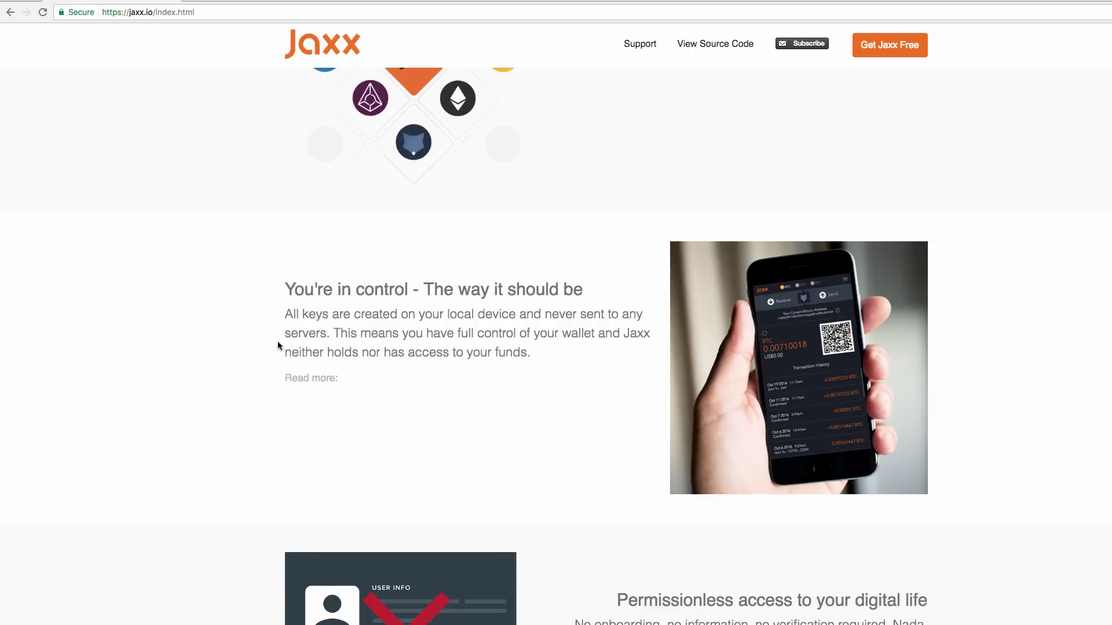
{"action": "scroll", "coordinate": [277, 342], "scroll_direction": "down", "scroll_amount": 5}
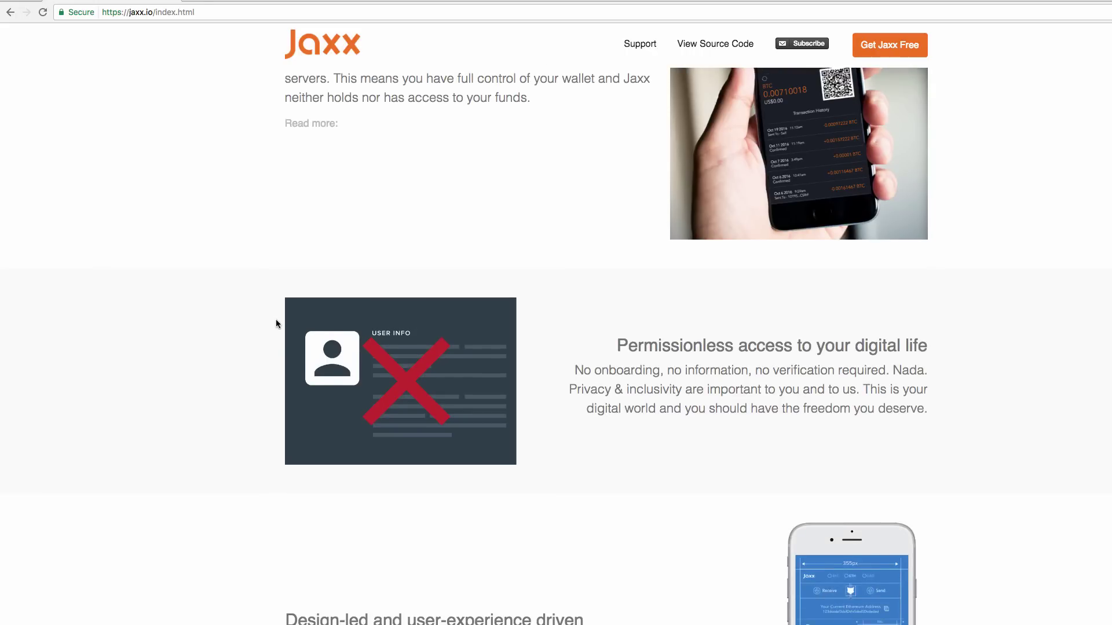
{"action": "scroll", "coordinate": [277, 318], "scroll_direction": "down", "scroll_amount": 3}
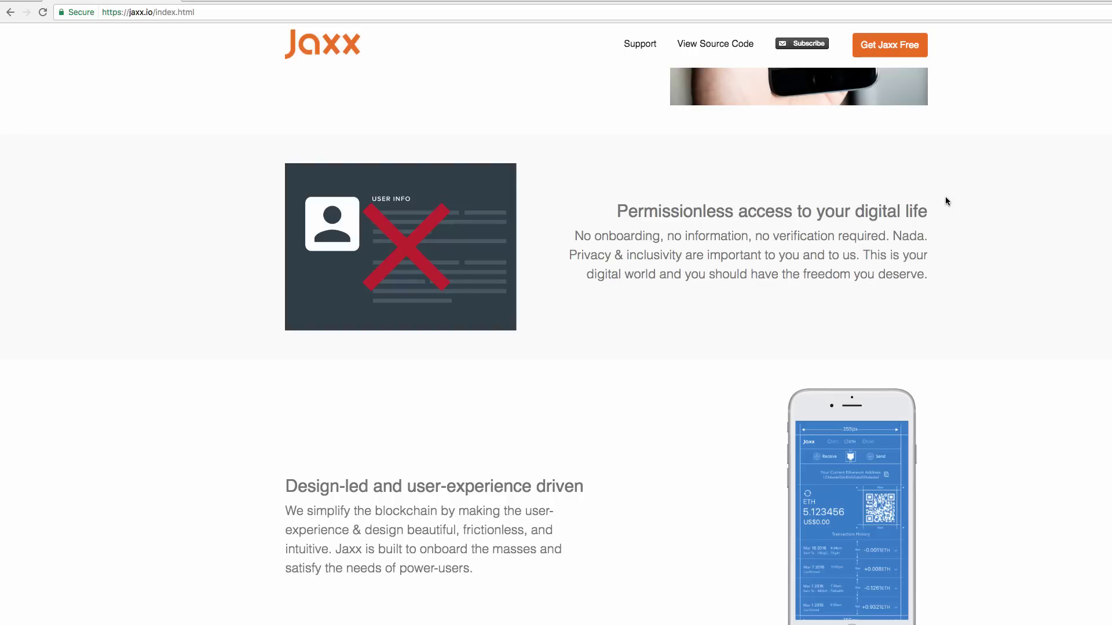
{"action": "scroll", "coordinate": [945, 197], "scroll_direction": "down", "scroll_amount": 5}
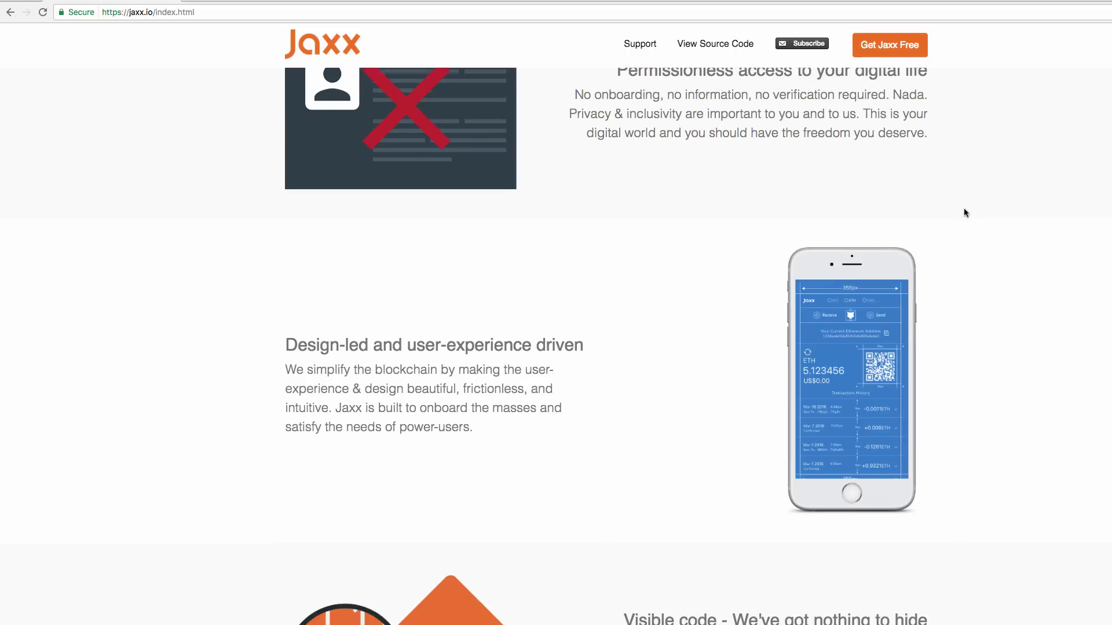
{"action": "scroll", "coordinate": [964, 209], "scroll_direction": "down", "scroll_amount": 1}
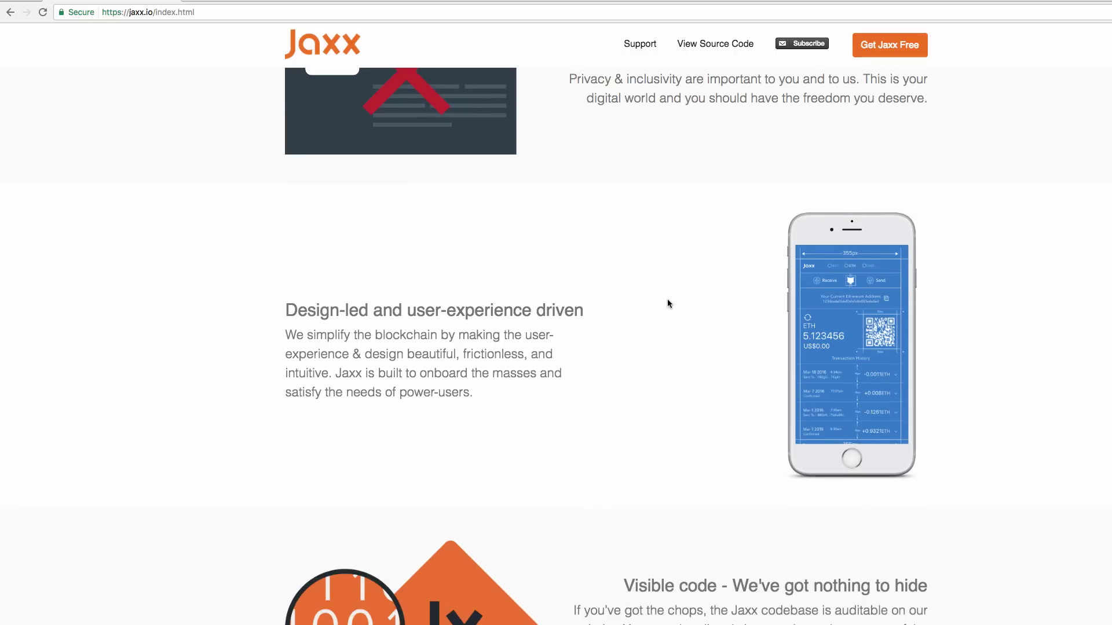
{"action": "scroll", "coordinate": [664, 300], "scroll_direction": "down", "scroll_amount": 3}
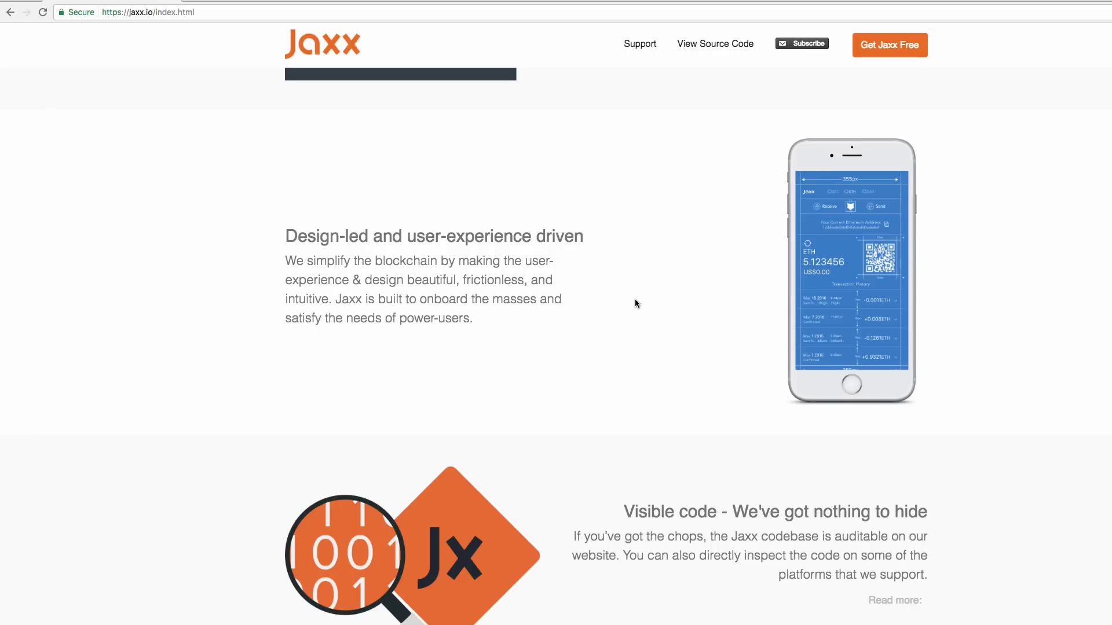
{"action": "scroll", "coordinate": [635, 301], "scroll_direction": "down", "scroll_amount": 5}
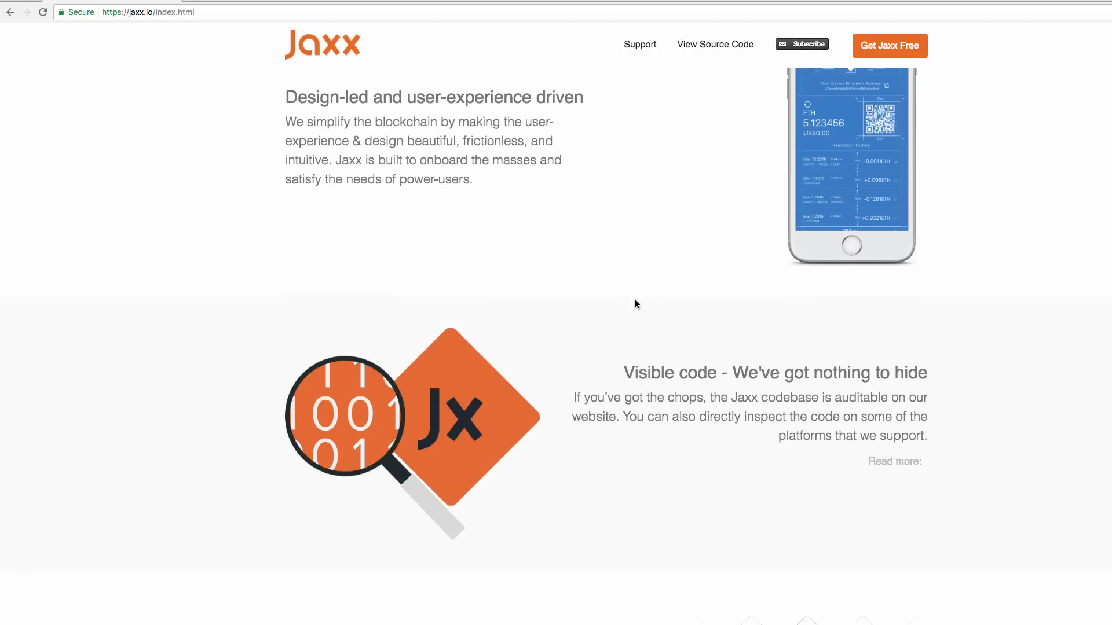
{"action": "scroll", "coordinate": [634, 303], "scroll_direction": "down", "scroll_amount": 1}
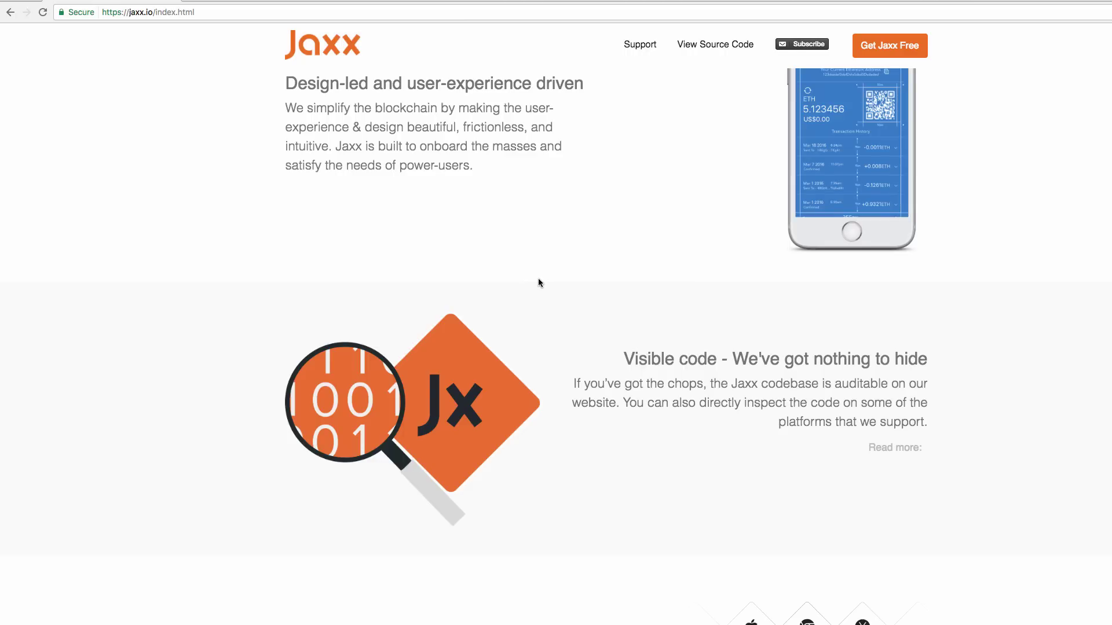
- View the Jaxx source code, inspect the fourth code file and the list of available versions, and close the codebase viewer
{"action": "left_click", "coordinate": [722, 44]}
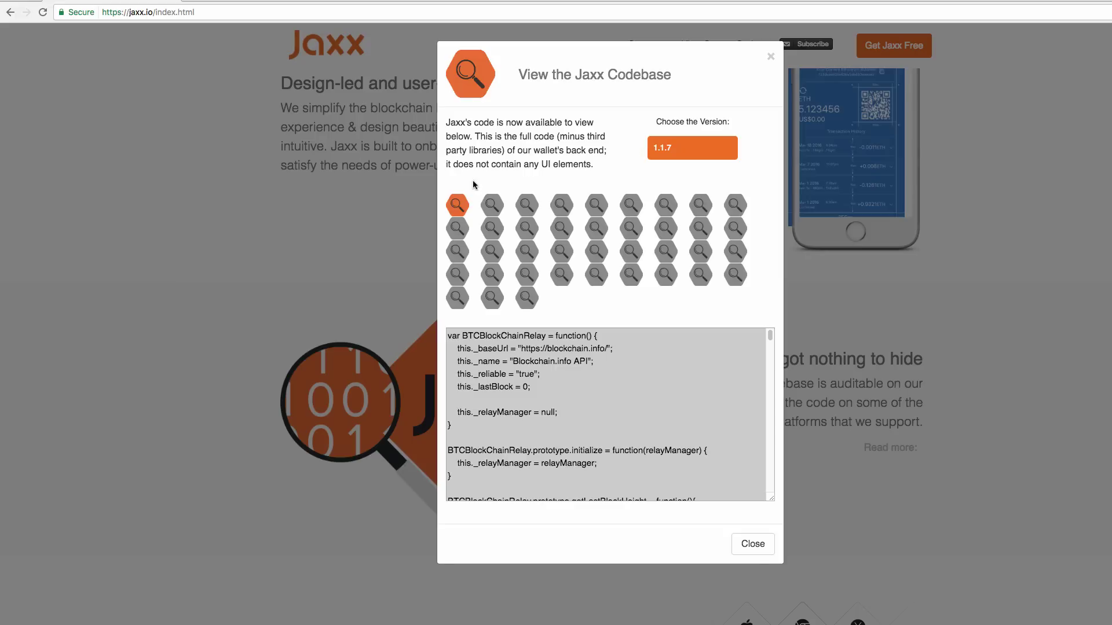
{"action": "left_click", "coordinate": [491, 206]}
{"action": "left_click", "coordinate": [562, 205]}
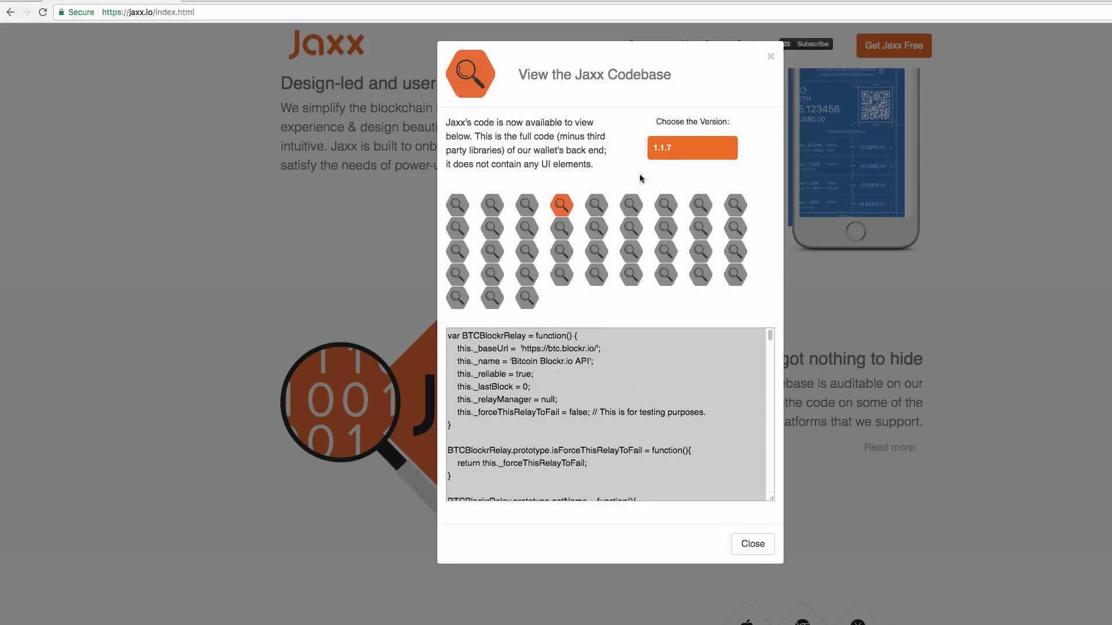
{"action": "left_click", "coordinate": [676, 146]}
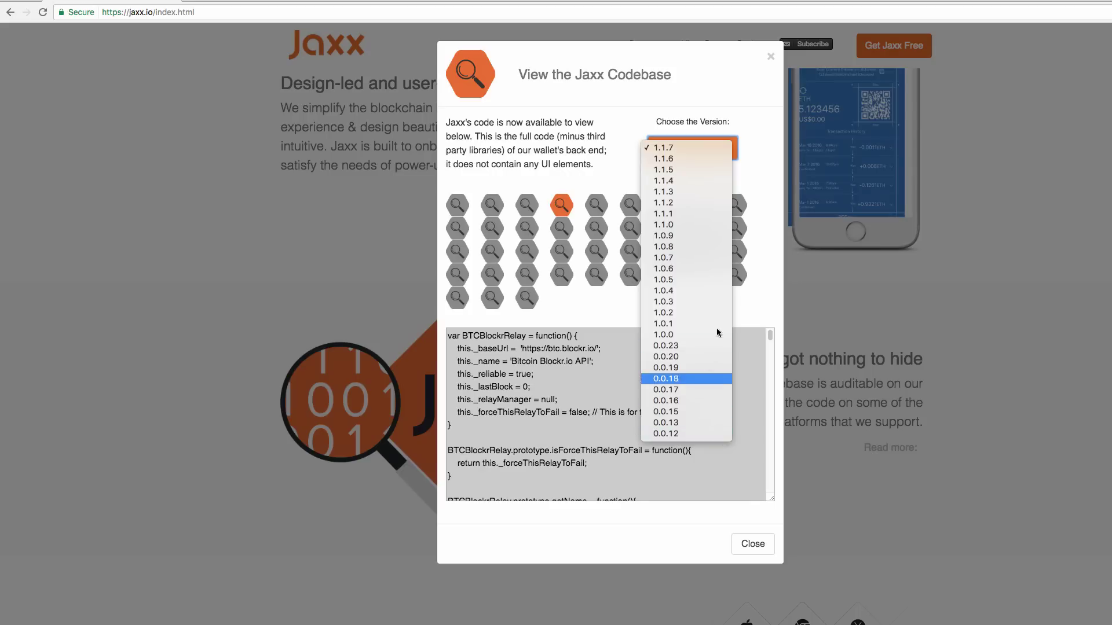
{"action": "left_click", "coordinate": [752, 83]}
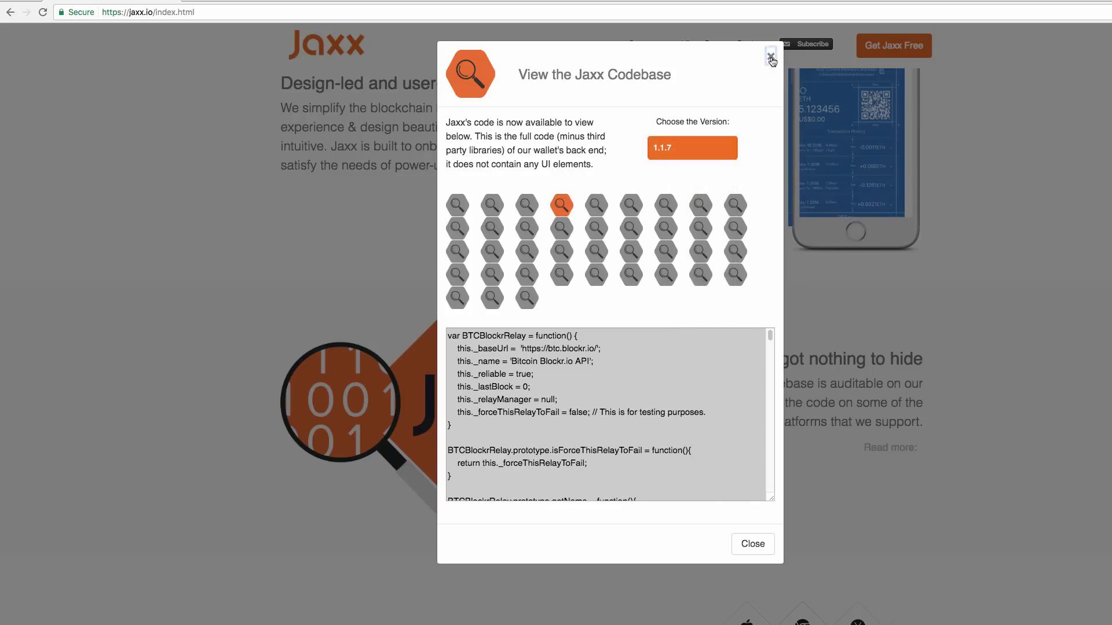
{"action": "left_click", "coordinate": [770, 56]}
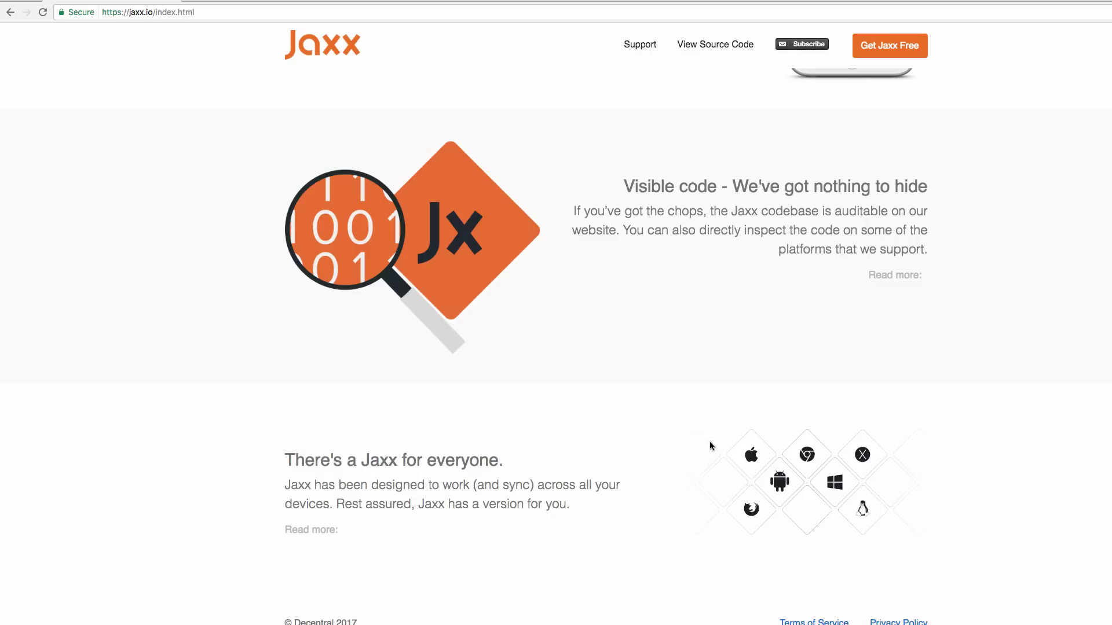
- Get Jaxx Free from the home page by downloading the DMG for the OS X Desktop version
{"action": "scroll", "coordinate": [710, 445], "scroll_direction": "up", "scroll_amount": 20}
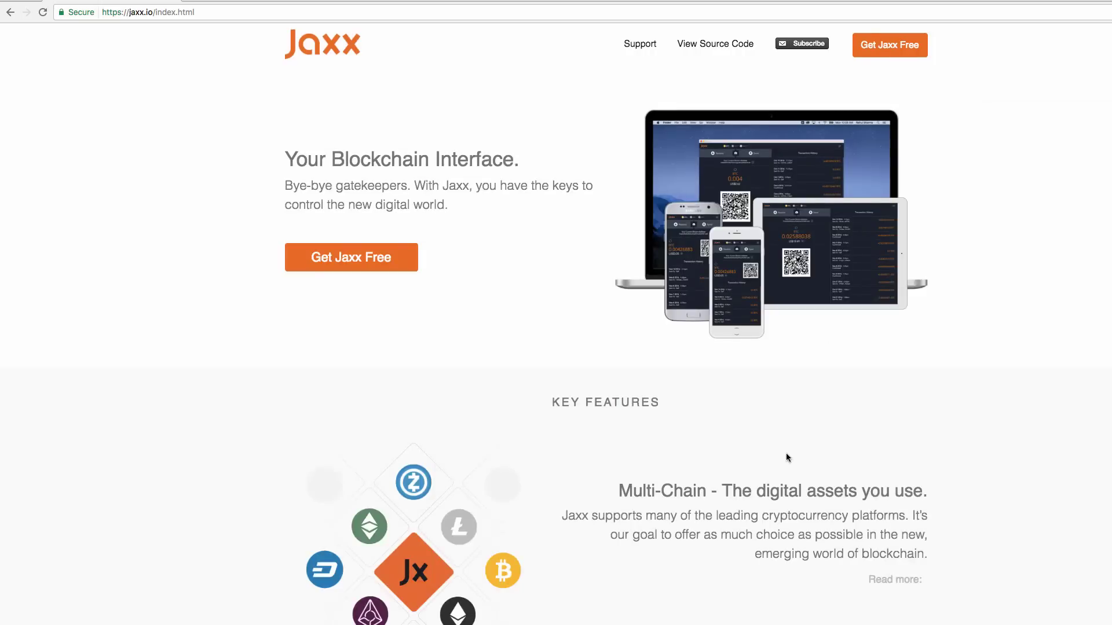
{"action": "left_click", "coordinate": [916, 49]}
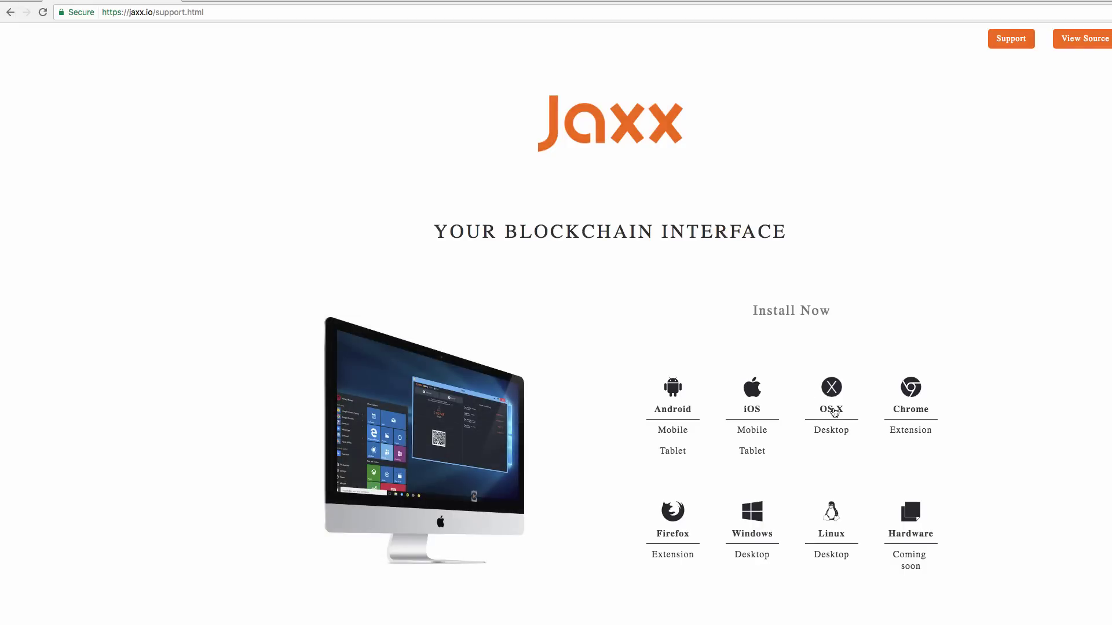
{"action": "left_click", "coordinate": [828, 430]}
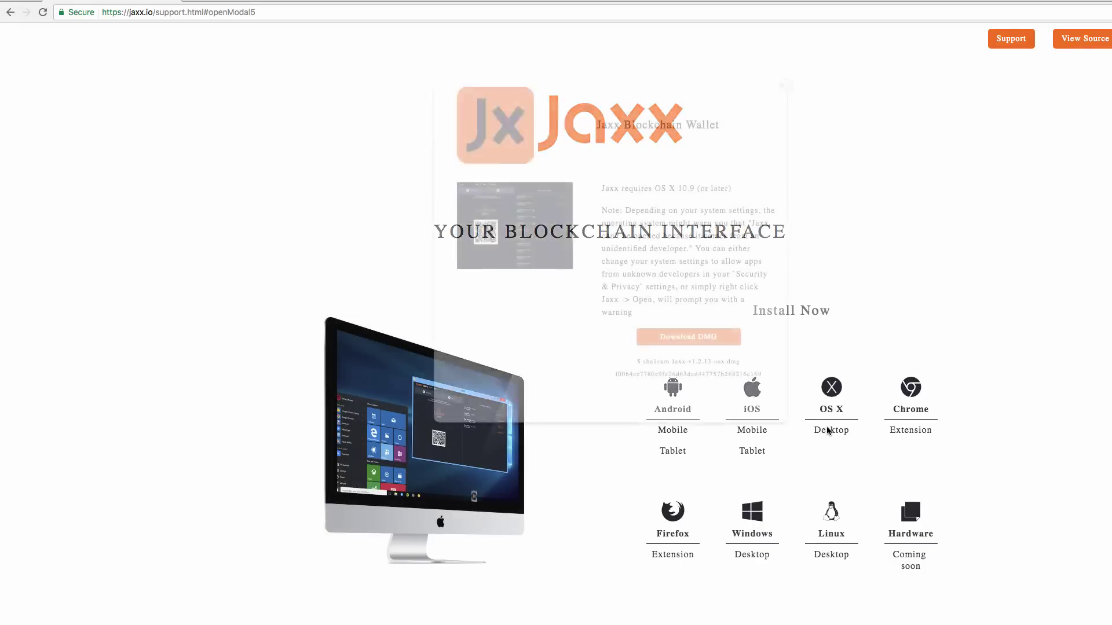
{"action": "left_click", "coordinate": [702, 341]}
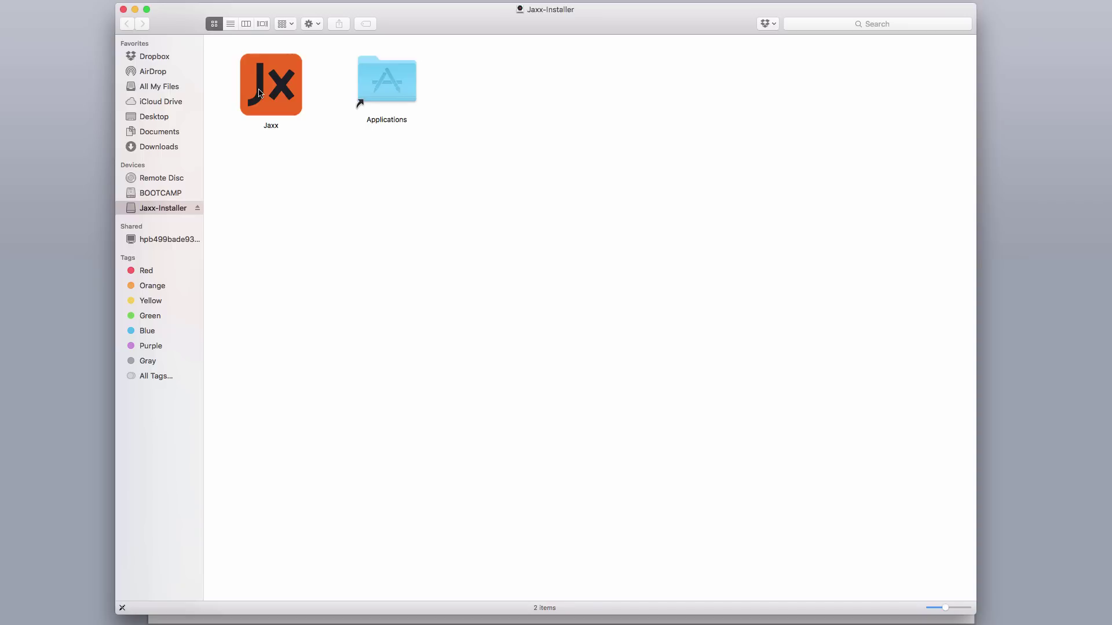
- Copy Jaxx from the mounted installer into the Applications folder and launch it, allowing the downloaded app to open
{"action": "left_click_drag", "start_coordinate": [259, 93], "coordinate": [387, 89]}
{"action": "left_click", "coordinate": [451, 115]}
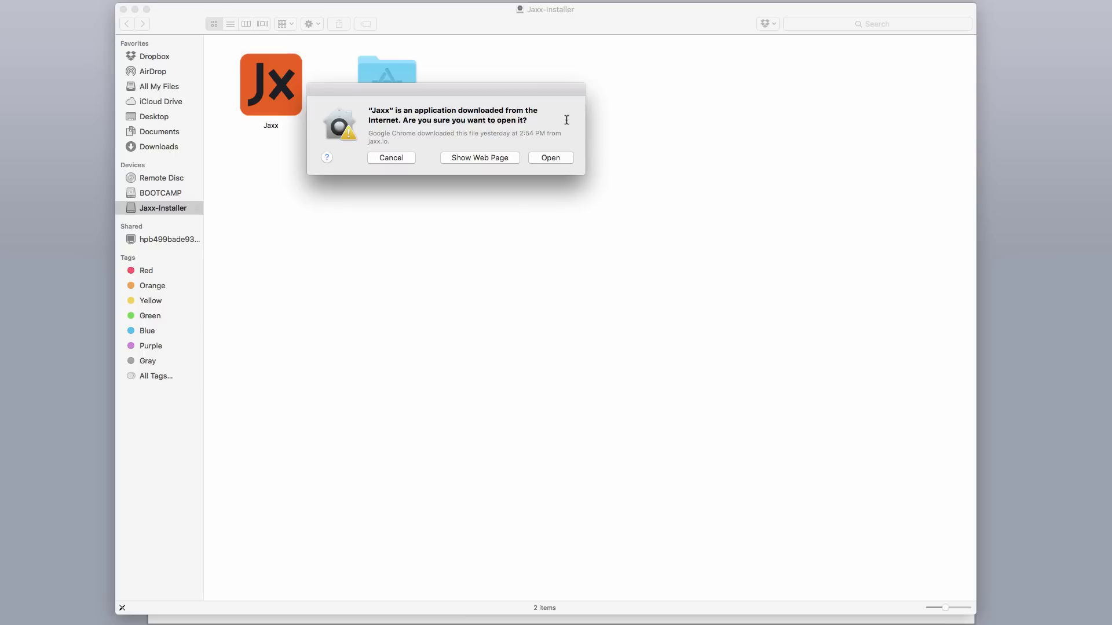
{"action": "left_click", "coordinate": [550, 158]}
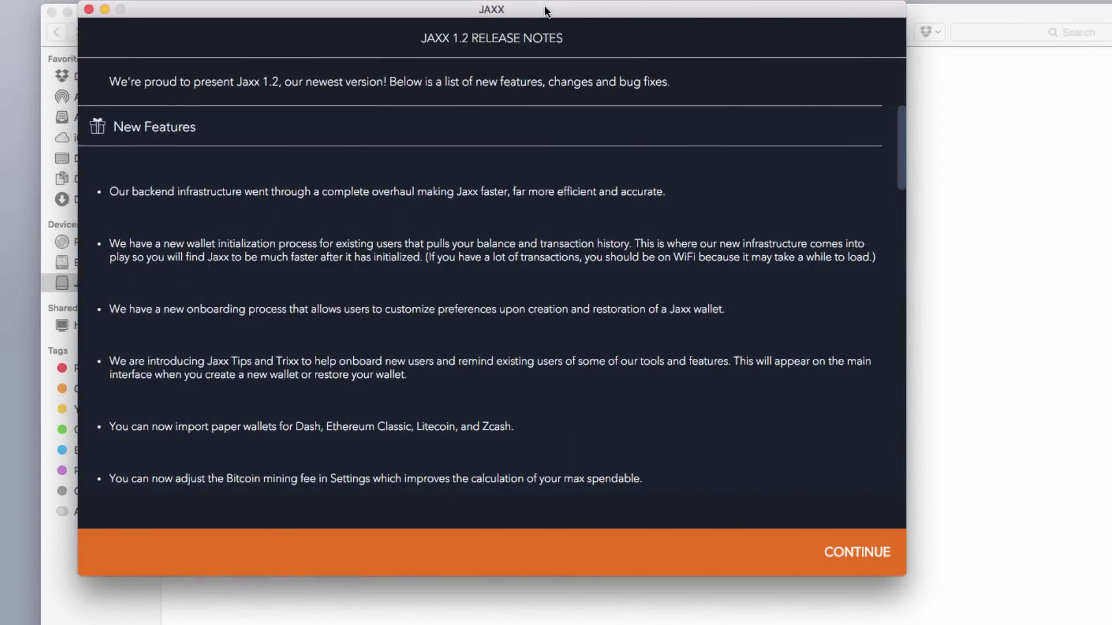
- Continue past the Jaxx 1.2 release notes and accept the end user license agreement after reviewing its Terms of Service
{"action": "left_click_drag", "start_coordinate": [545, 8], "coordinate": [550, 36]}
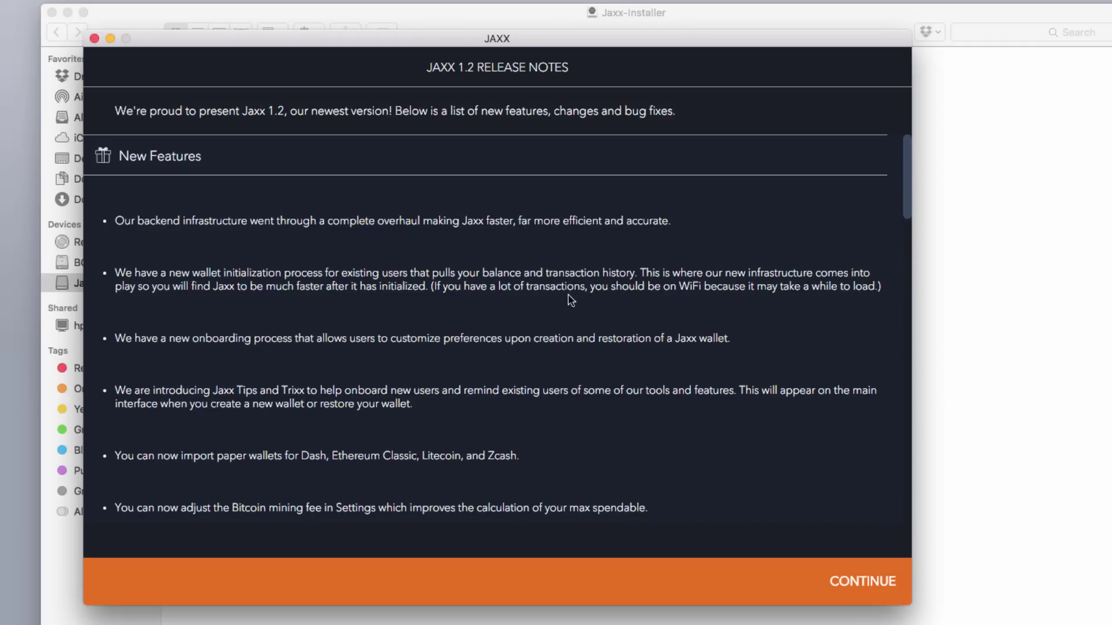
{"action": "left_click", "coordinate": [832, 583]}
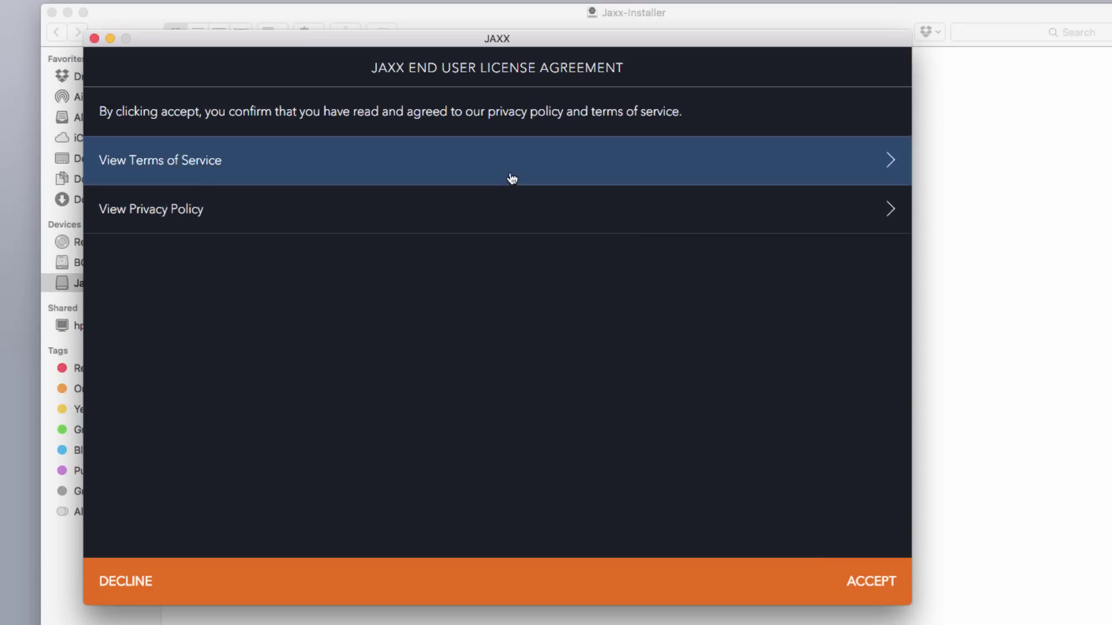
{"action": "left_click", "coordinate": [511, 178]}
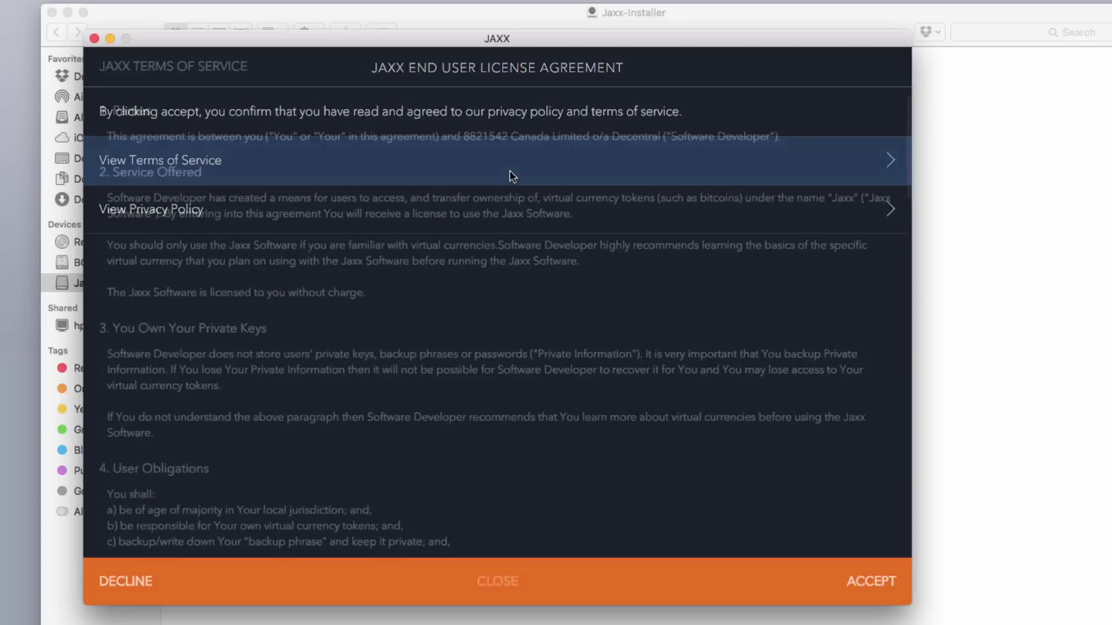
{"action": "scroll", "coordinate": [441, 218], "scroll_direction": "down", "scroll_amount": 15}
{"action": "scroll", "coordinate": [440, 218], "scroll_direction": "down", "scroll_amount": 15}
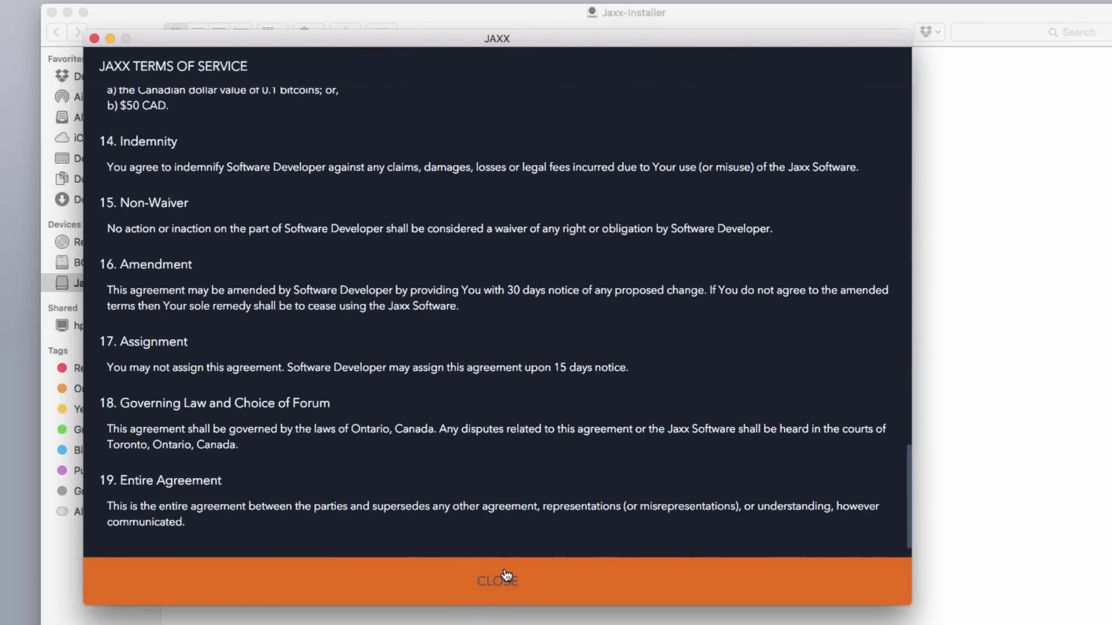
{"action": "left_click", "coordinate": [496, 576]}
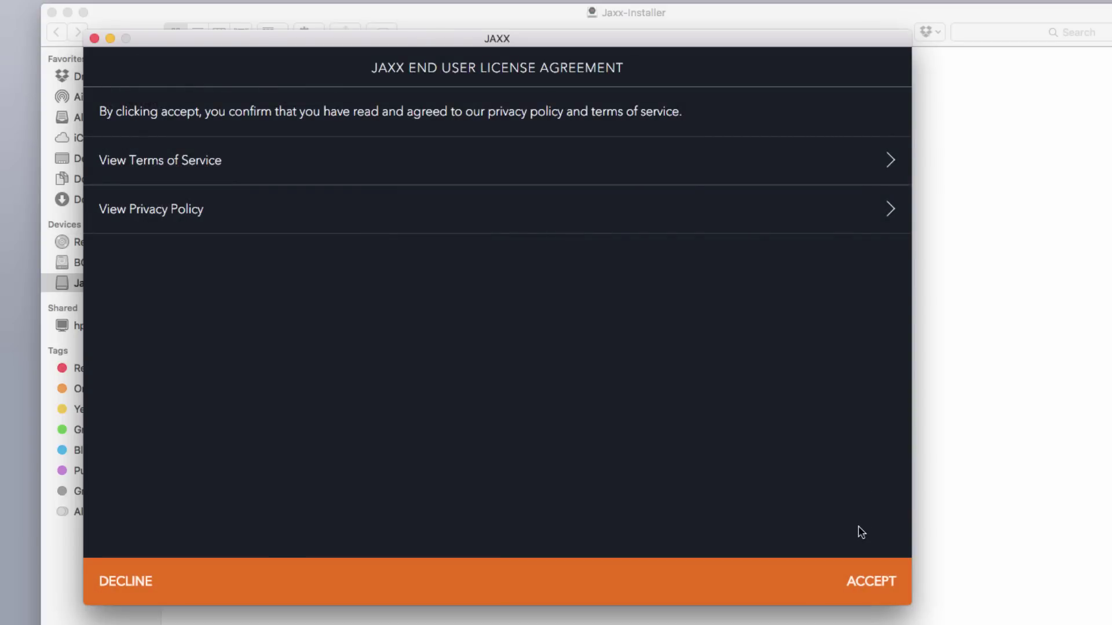
{"action": "left_click", "coordinate": [886, 584]}
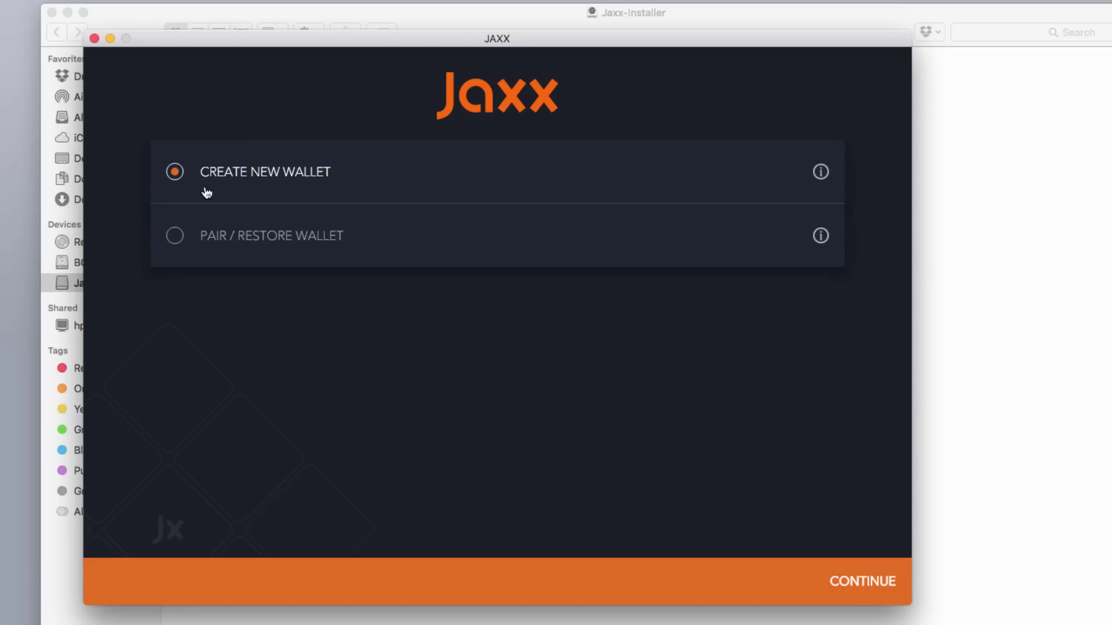
- Choose to create a new wallet and read the descriptions of the Express and Custom setup options
{"action": "left_click", "coordinate": [864, 594]}
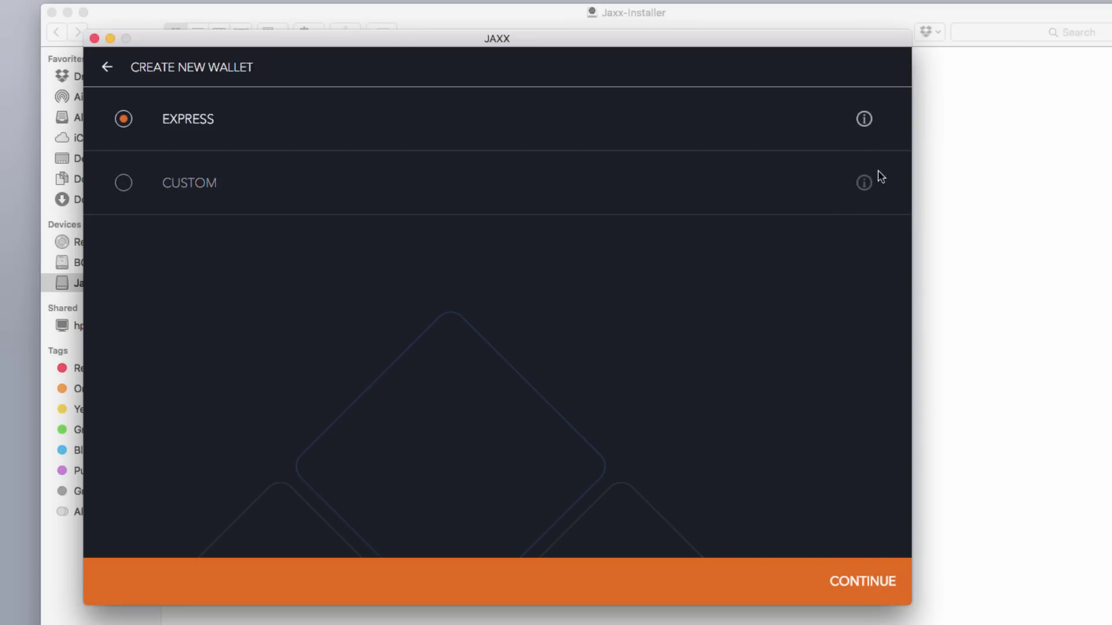
{"action": "left_click", "coordinate": [865, 123]}
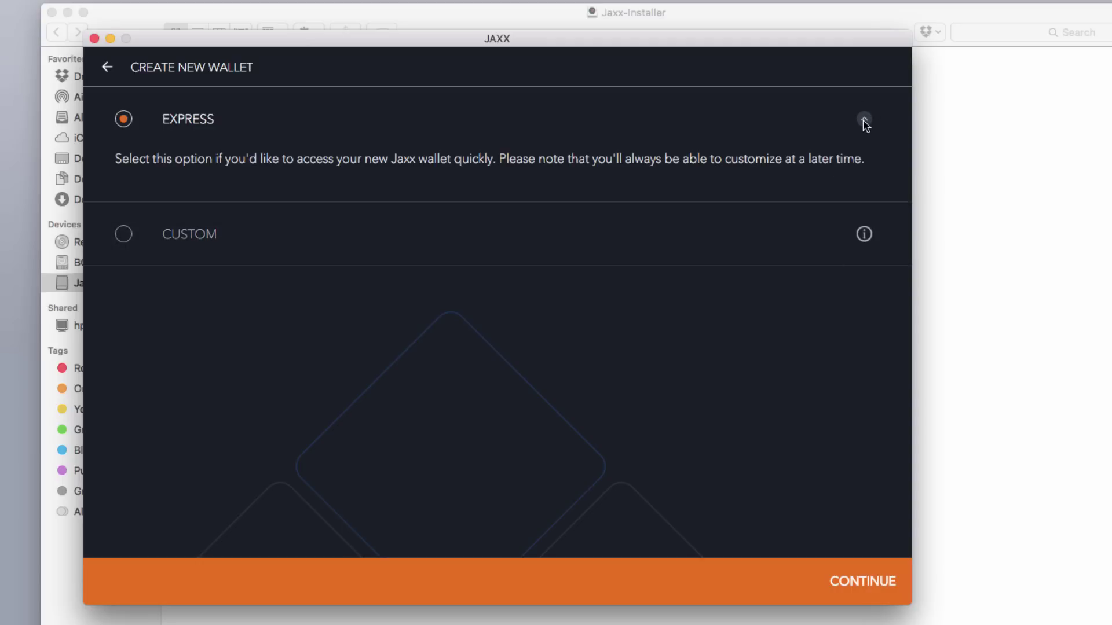
{"action": "left_click", "coordinate": [865, 123]}
{"action": "left_click", "coordinate": [864, 183]}
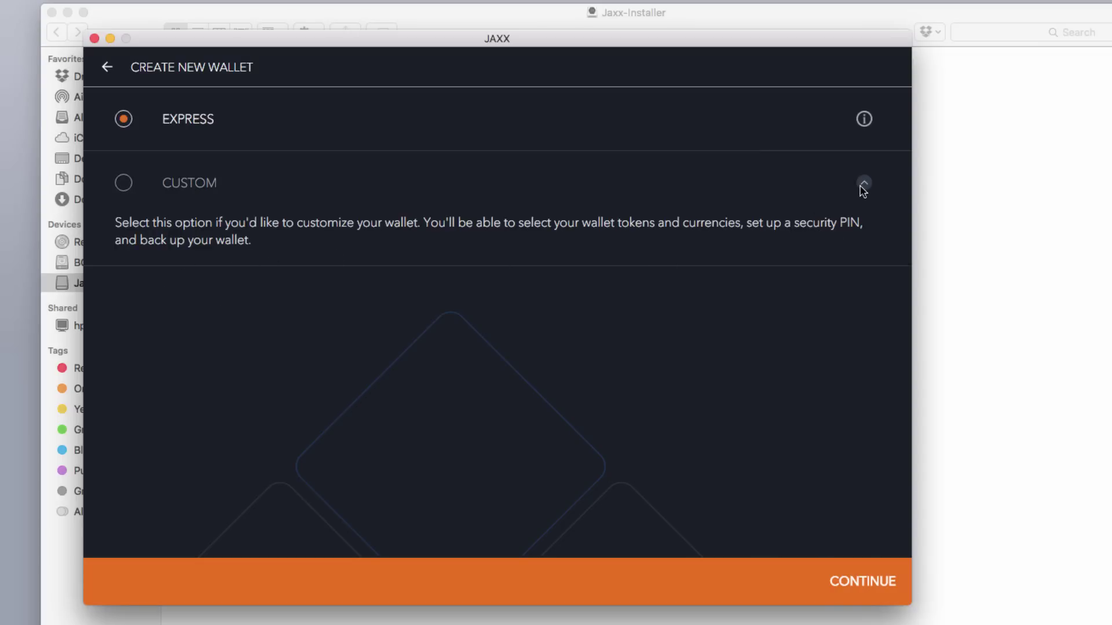
{"action": "left_click", "coordinate": [864, 184]}
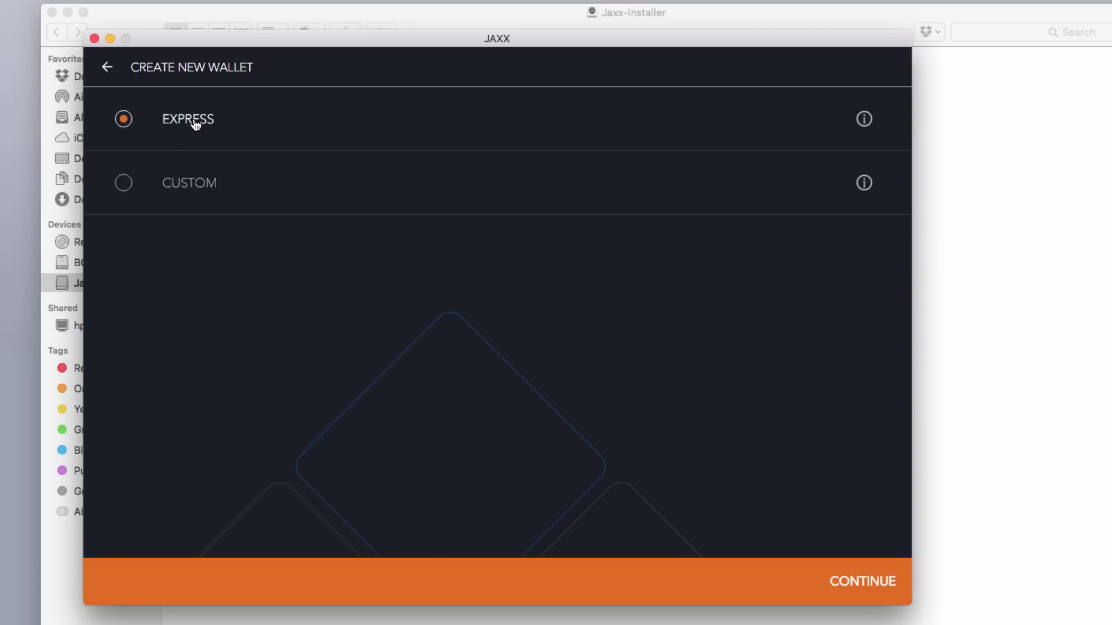
- Create the wallet with Express setup, activating the BTC - Bitcoin and DASH - Dash wallets
{"action": "left_click", "coordinate": [902, 576]}
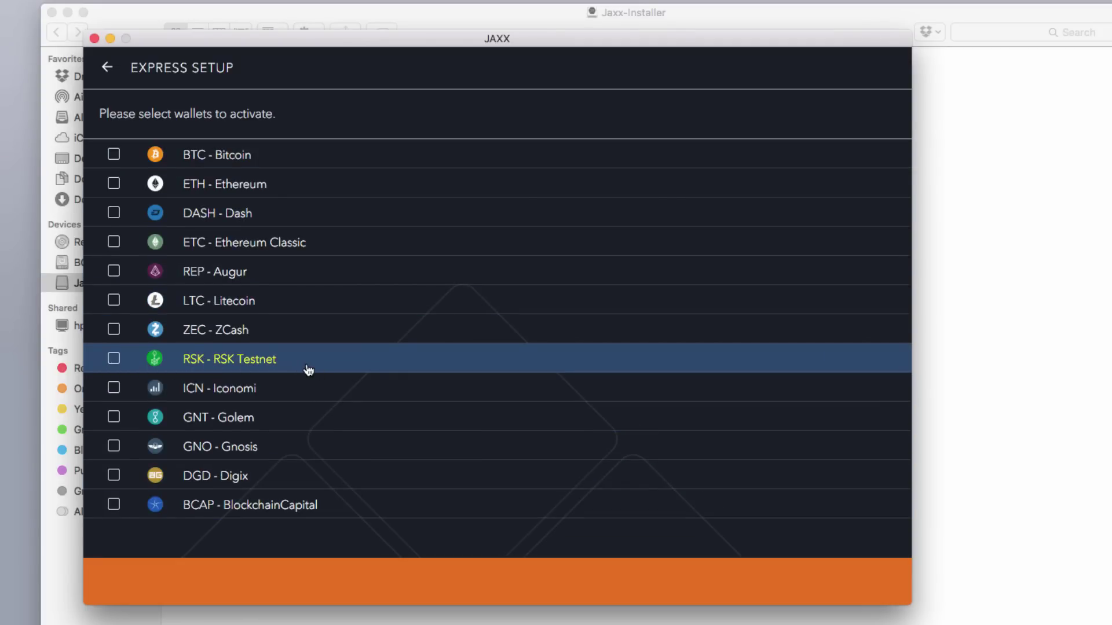
{"action": "left_click", "coordinate": [264, 158]}
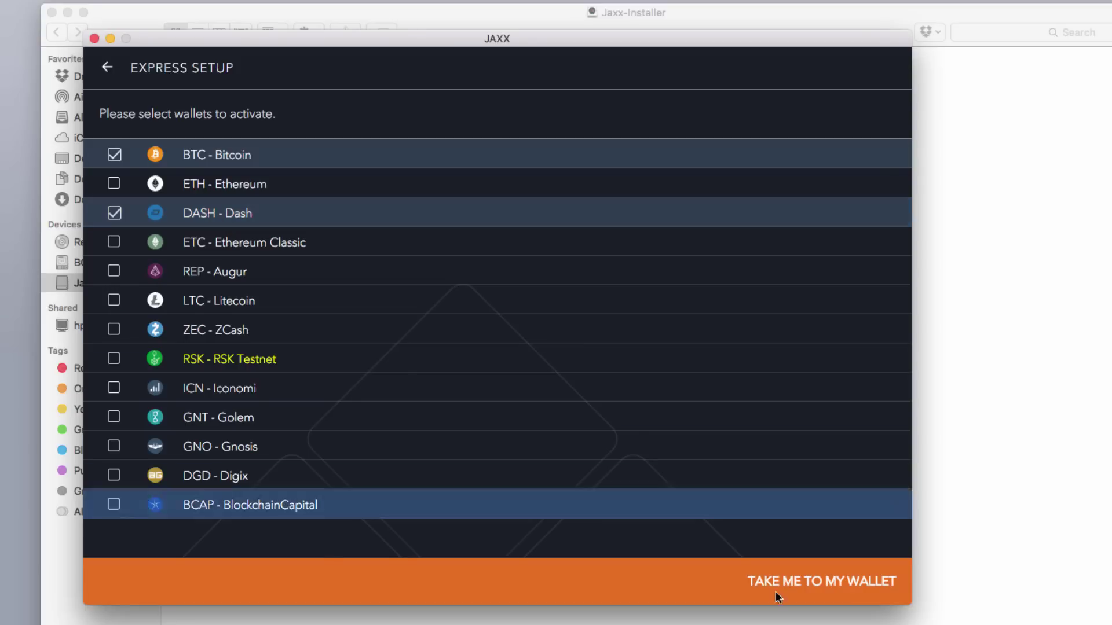
{"action": "left_click", "coordinate": [854, 594]}
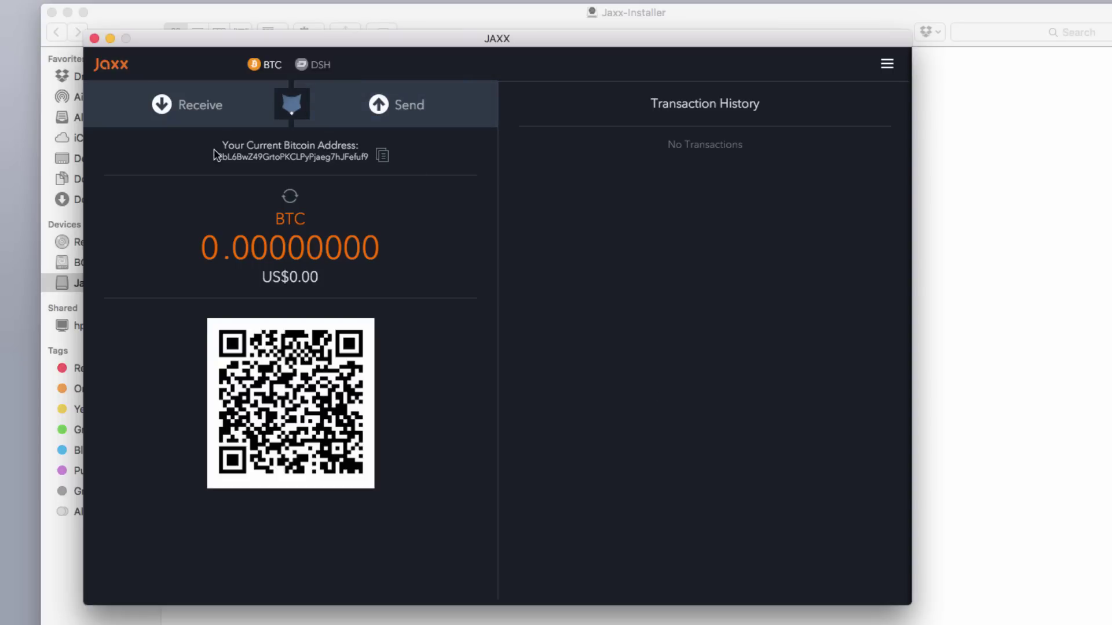
- Highlight the wallet's current Bitcoin address
{"action": "left_click_drag", "start_coordinate": [213, 156], "coordinate": [370, 157]}
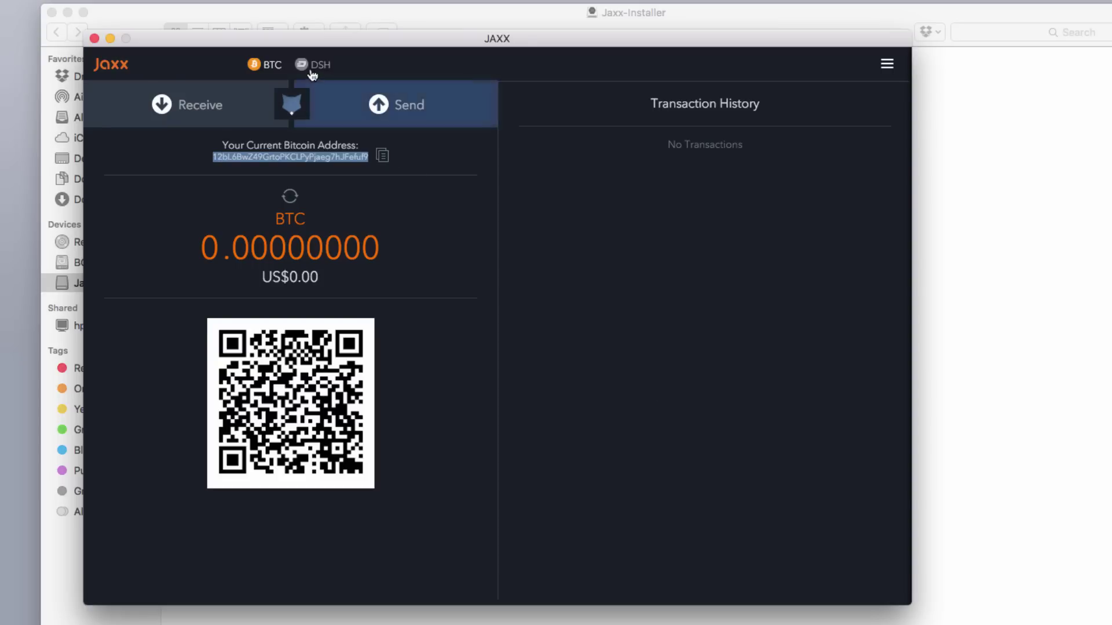
- Switch to the Dash wallet, highlight its current address, and return to the Bitcoin wallet
{"action": "left_click", "coordinate": [313, 75]}
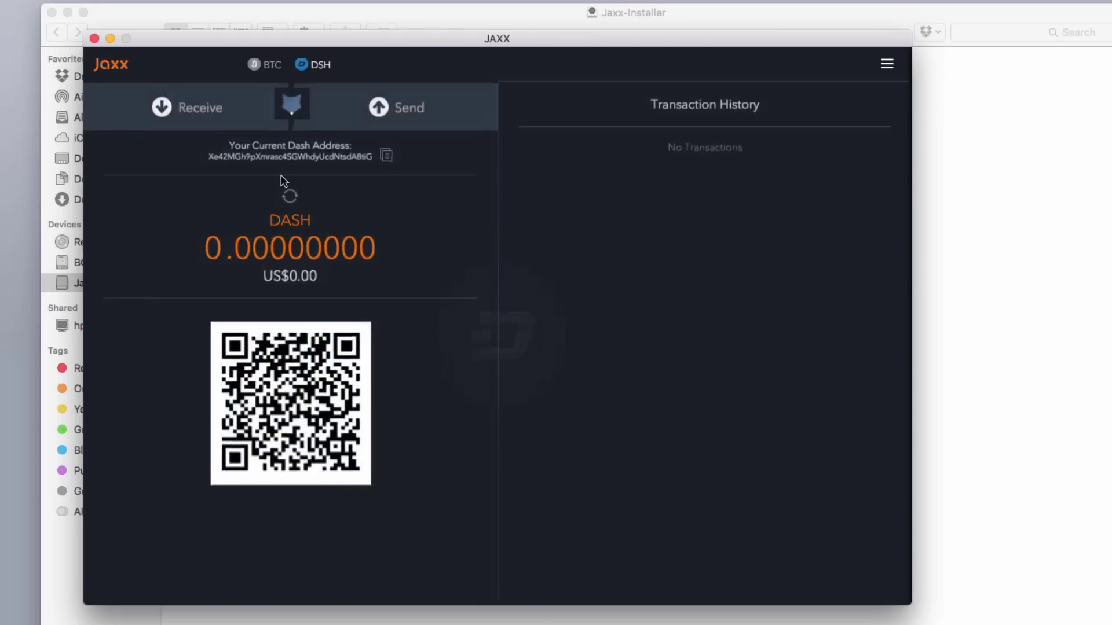
{"action": "left_click_drag", "start_coordinate": [204, 156], "coordinate": [335, 160]}
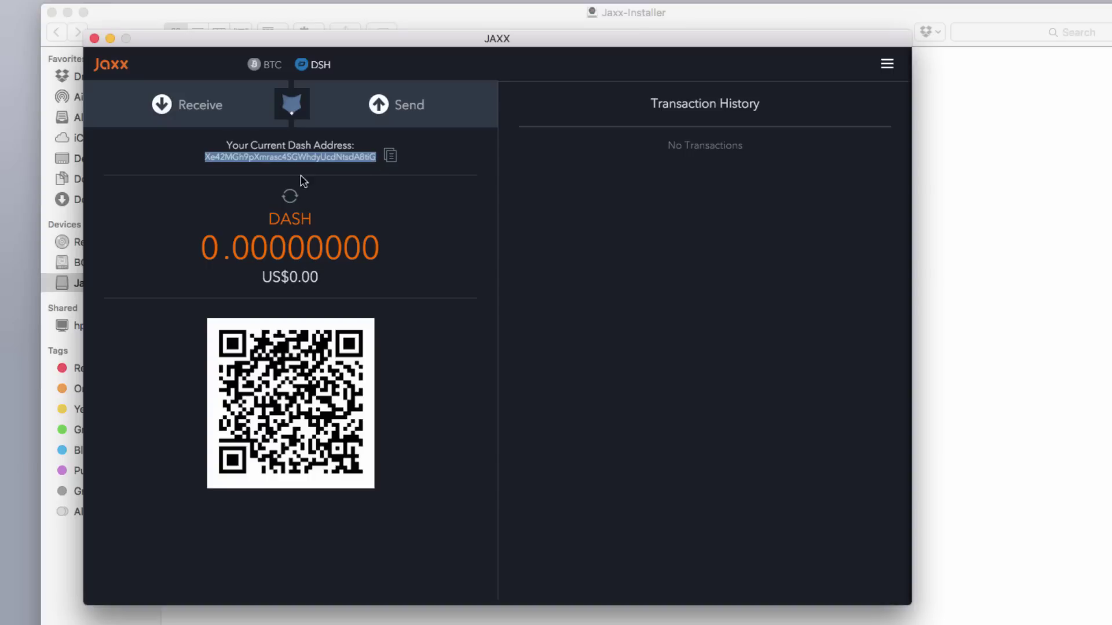
{"action": "left_click", "coordinate": [209, 168]}
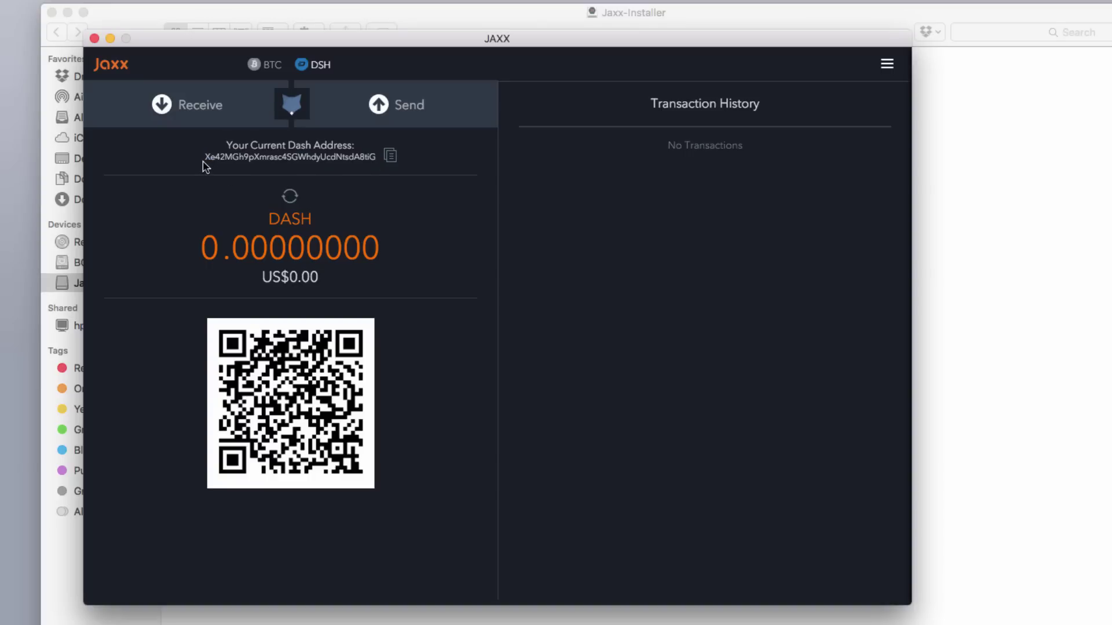
{"action": "double_click", "coordinate": [211, 158]}
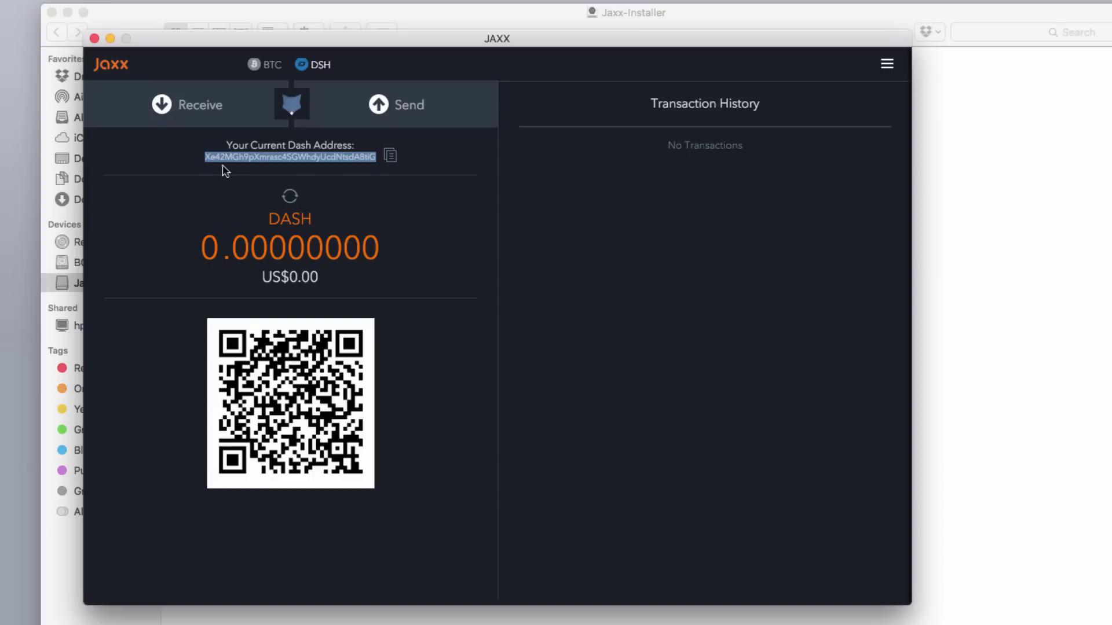
{"action": "left_click", "coordinate": [255, 65]}
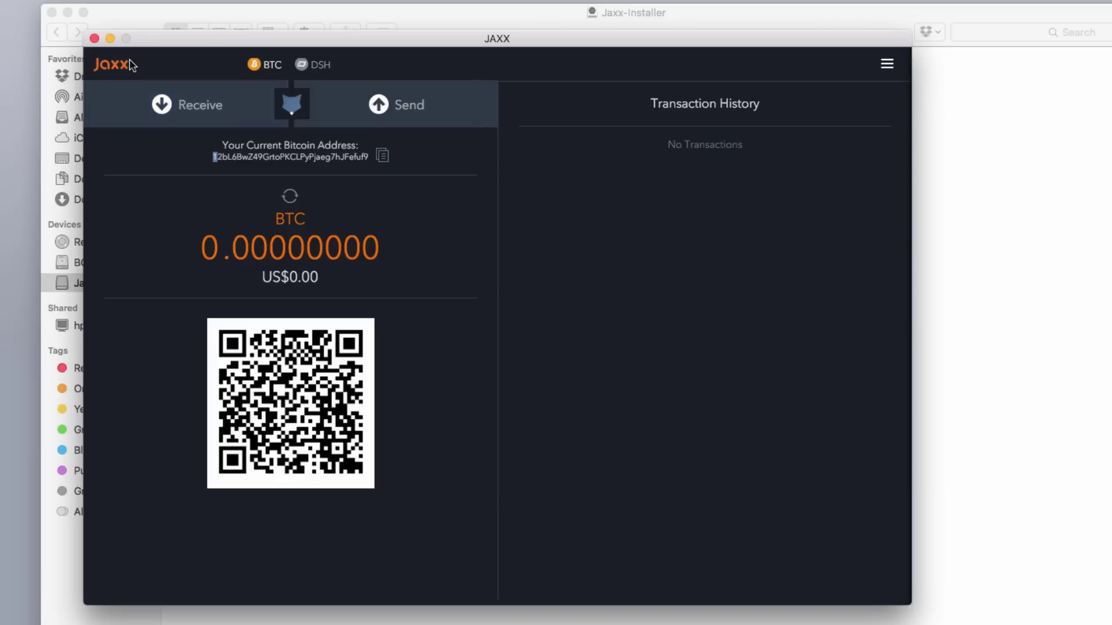
- Browse the list of supported display currencies and the list of available coin wallets
{"action": "left_click", "coordinate": [888, 65]}
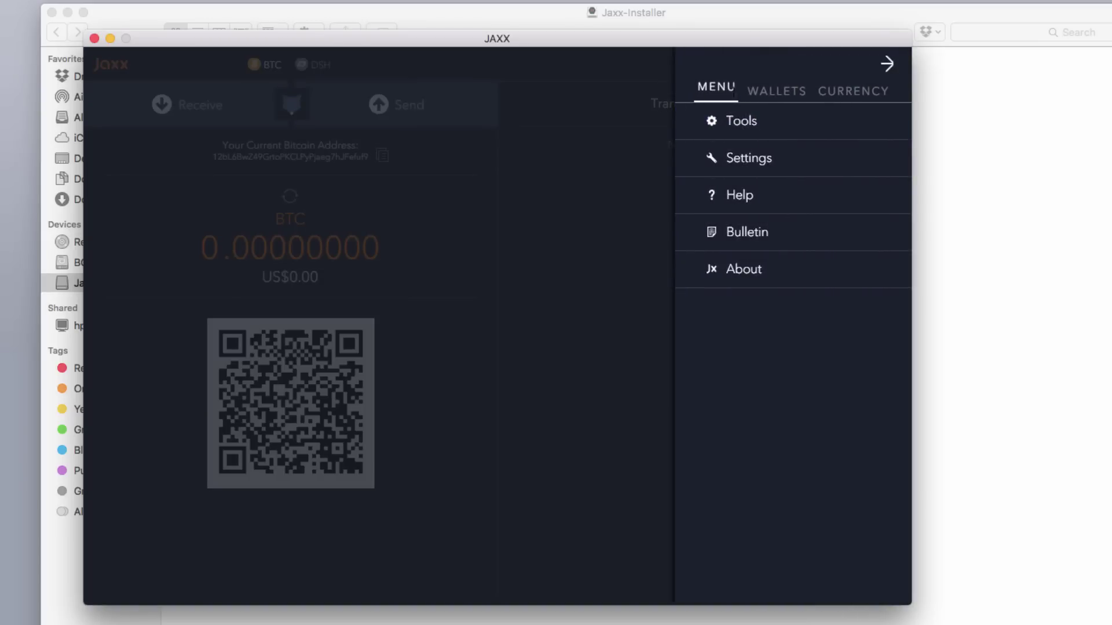
{"action": "left_click", "coordinate": [854, 92]}
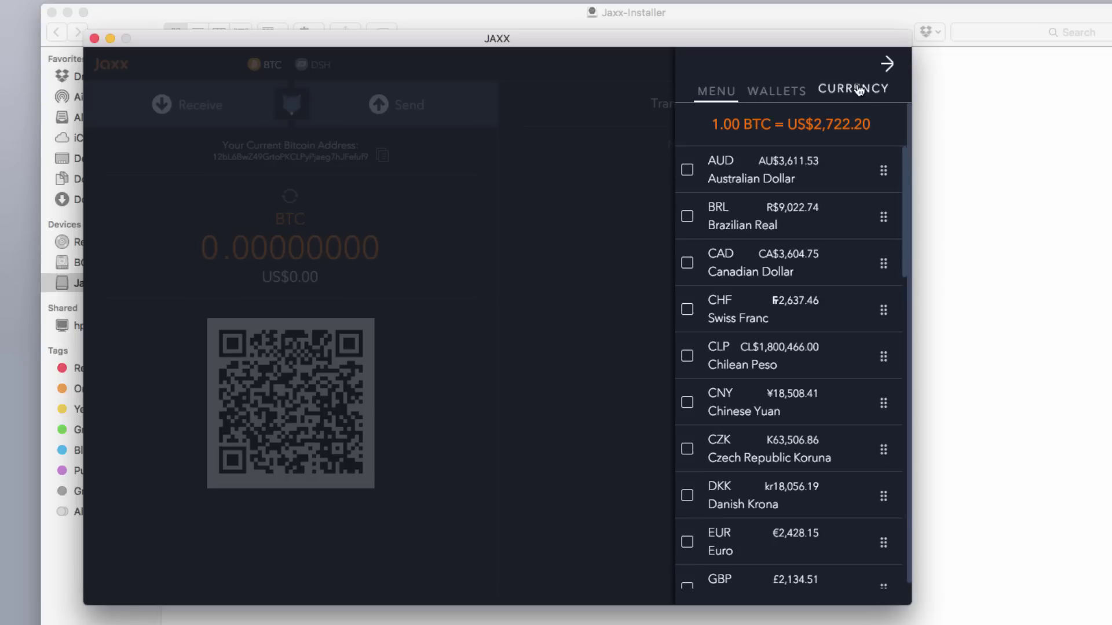
{"action": "scroll", "coordinate": [805, 201], "scroll_direction": "down", "scroll_amount": 10}
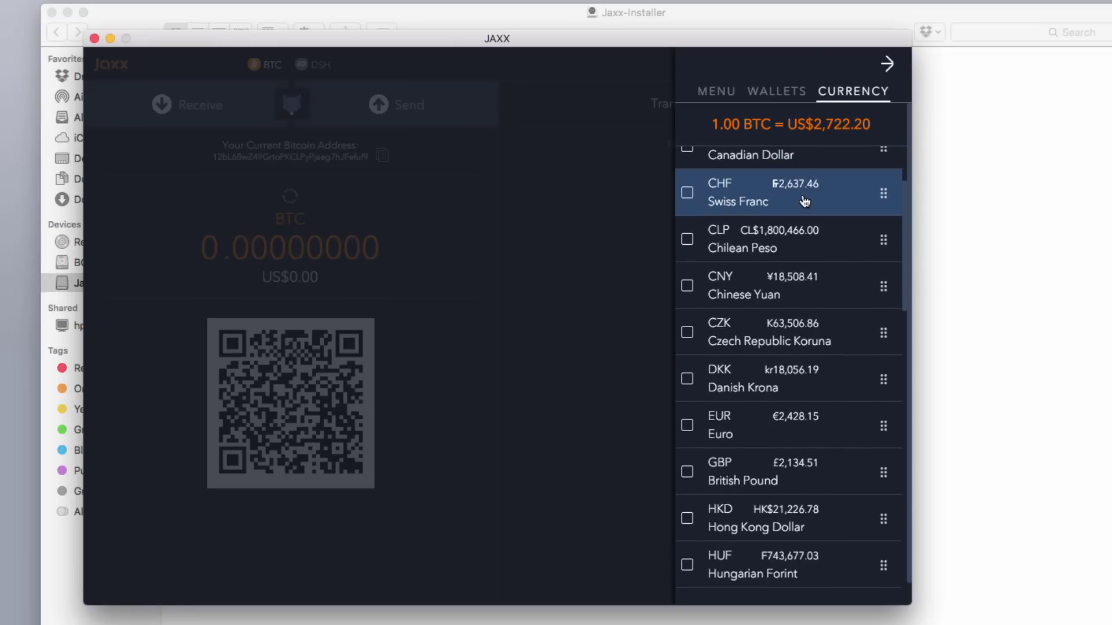
{"action": "scroll", "coordinate": [787, 244], "scroll_direction": "down", "scroll_amount": 10}
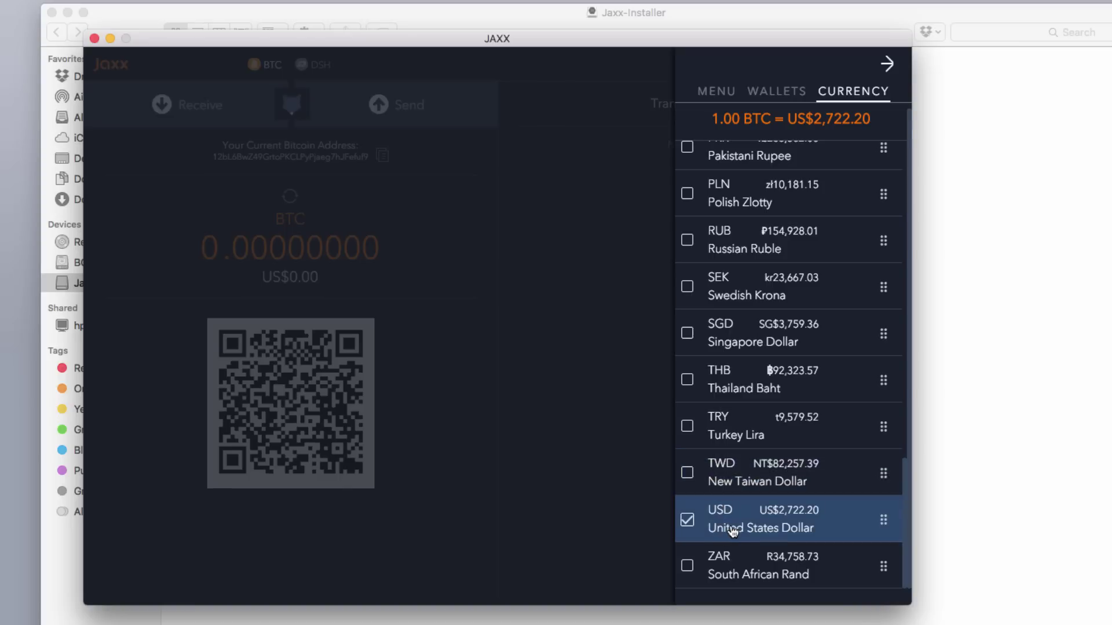
{"action": "scroll", "coordinate": [747, 529], "scroll_direction": "up", "scroll_amount": 20}
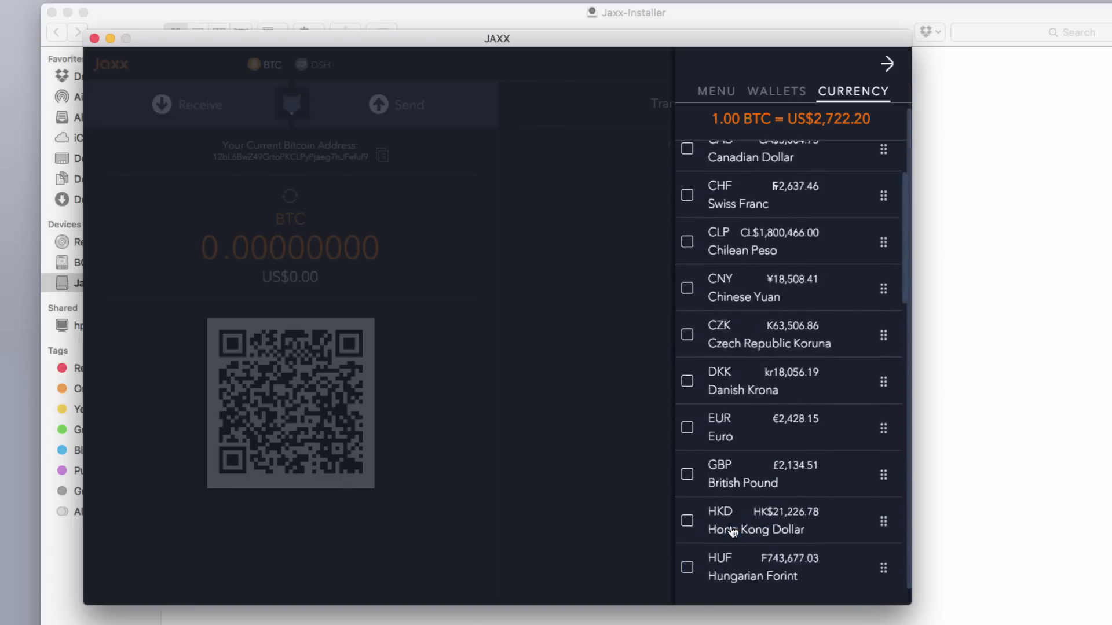
{"action": "left_click", "coordinate": [776, 94]}
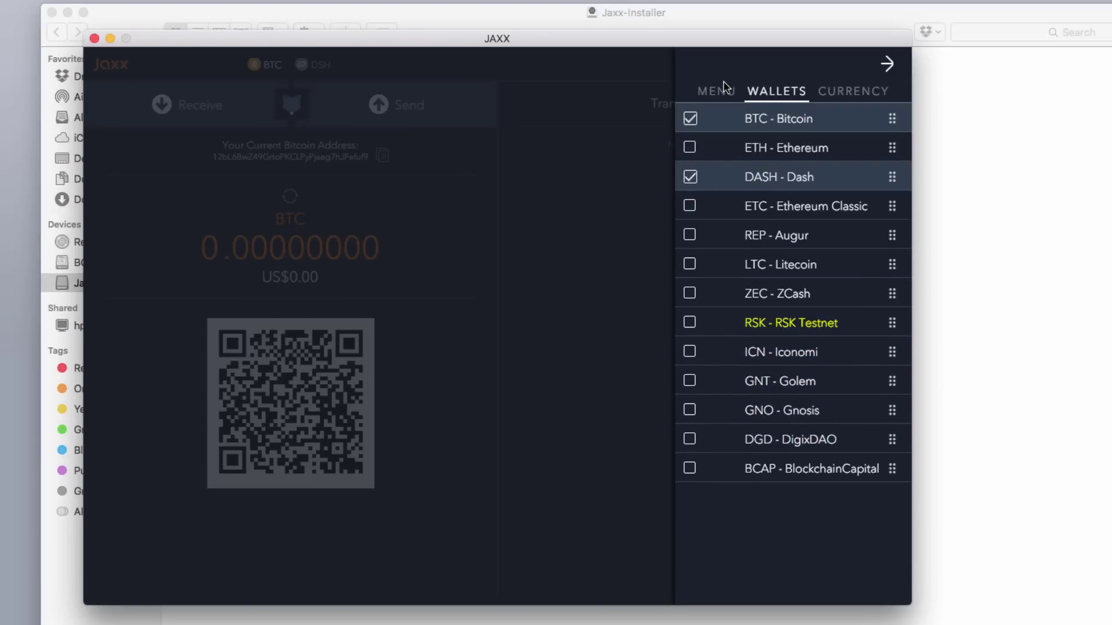
- Look through the About page with its version details and change log, and return to the main menu
{"action": "left_click", "coordinate": [707, 96]}
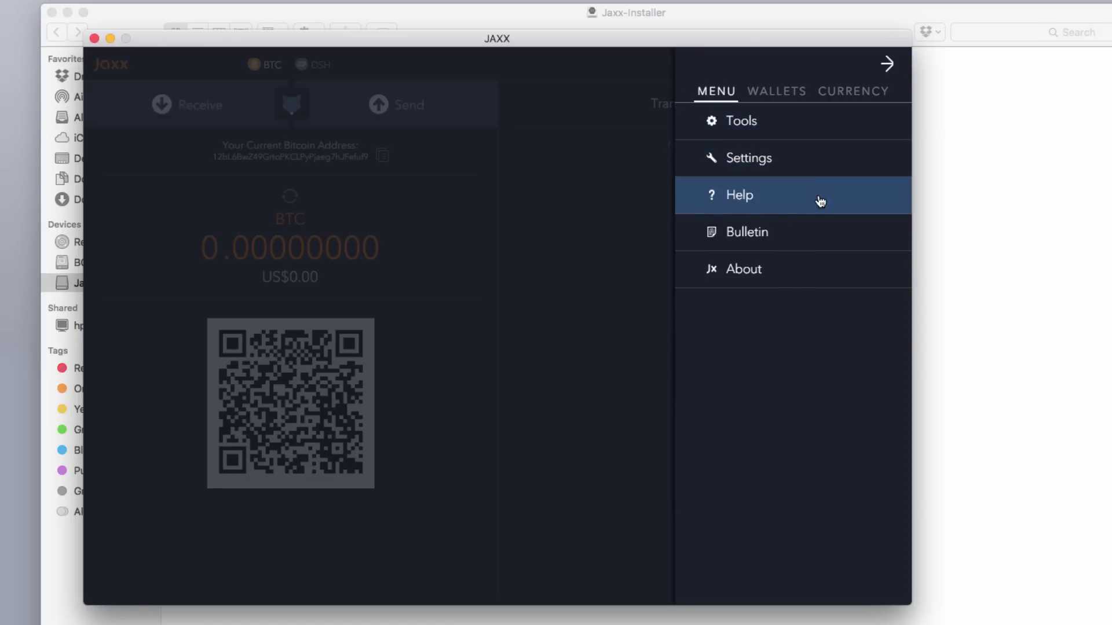
{"action": "left_click", "coordinate": [813, 260]}
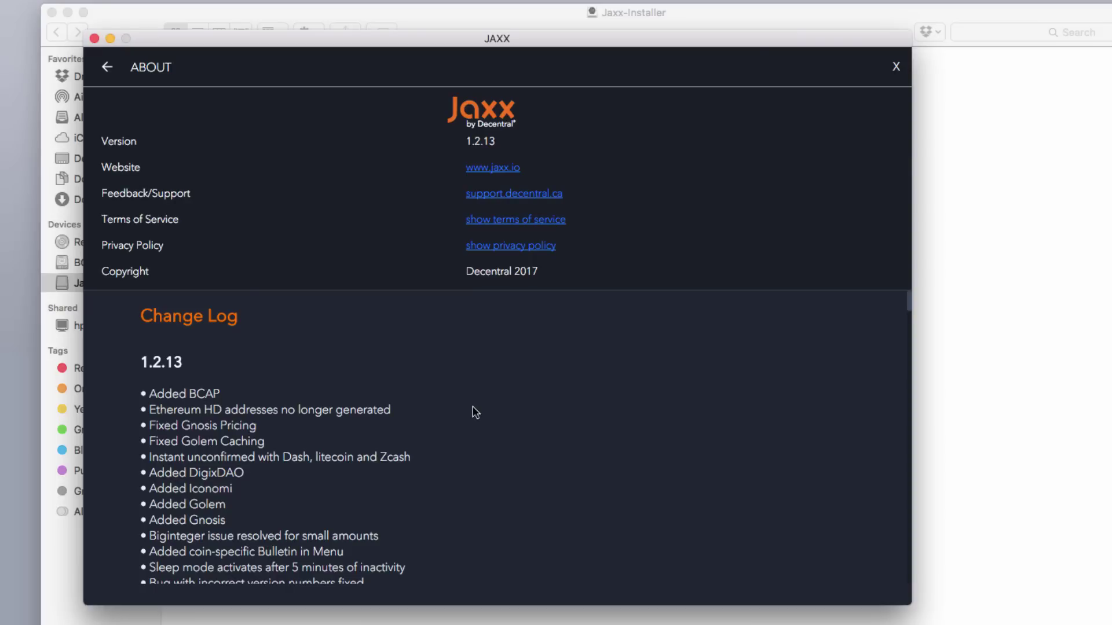
{"action": "scroll", "coordinate": [472, 409], "scroll_direction": "down", "scroll_amount": 10}
{"action": "scroll", "coordinate": [471, 450], "scroll_direction": "up", "scroll_amount": 10}
{"action": "left_click", "coordinate": [108, 67]}
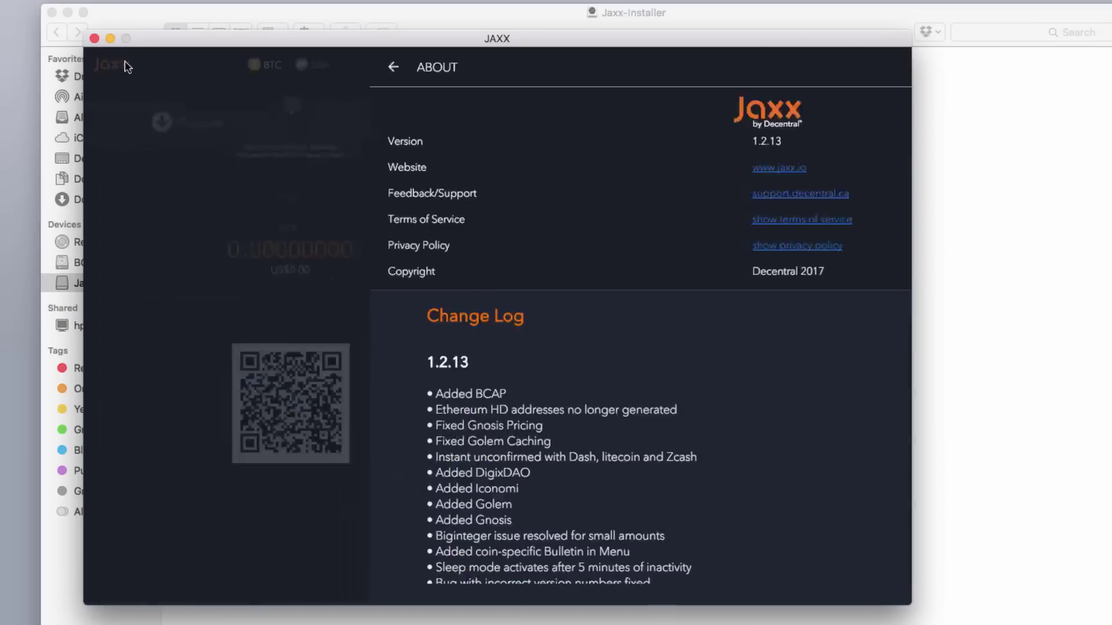
- Read the posted bulletins, browse the list of Help questions, and return to the main menu
{"action": "left_click", "coordinate": [740, 240]}
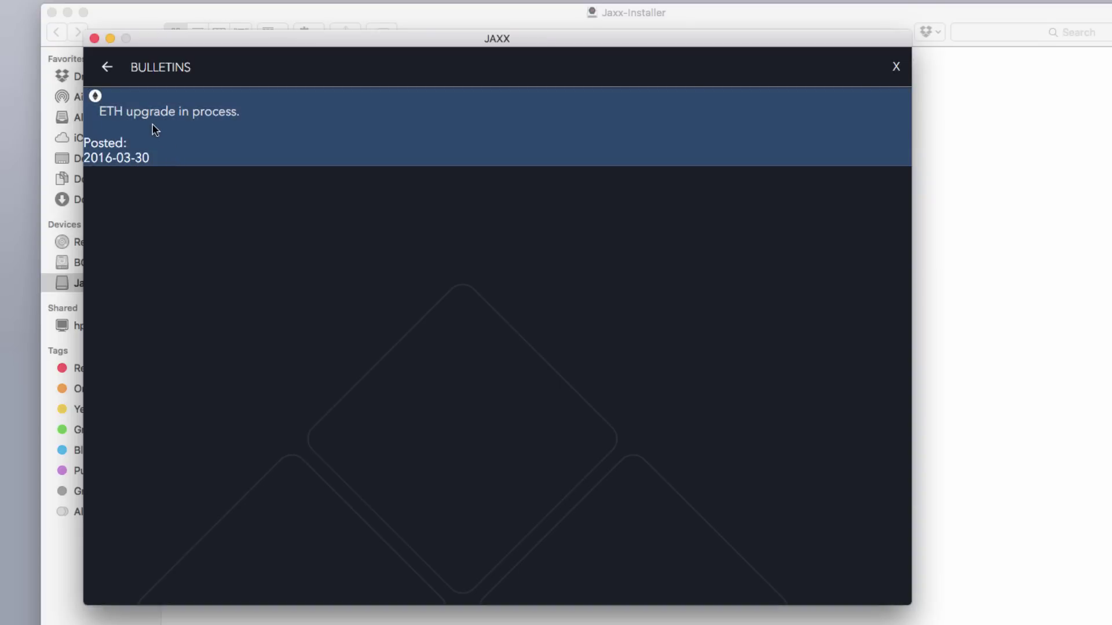
{"action": "left_click", "coordinate": [107, 66]}
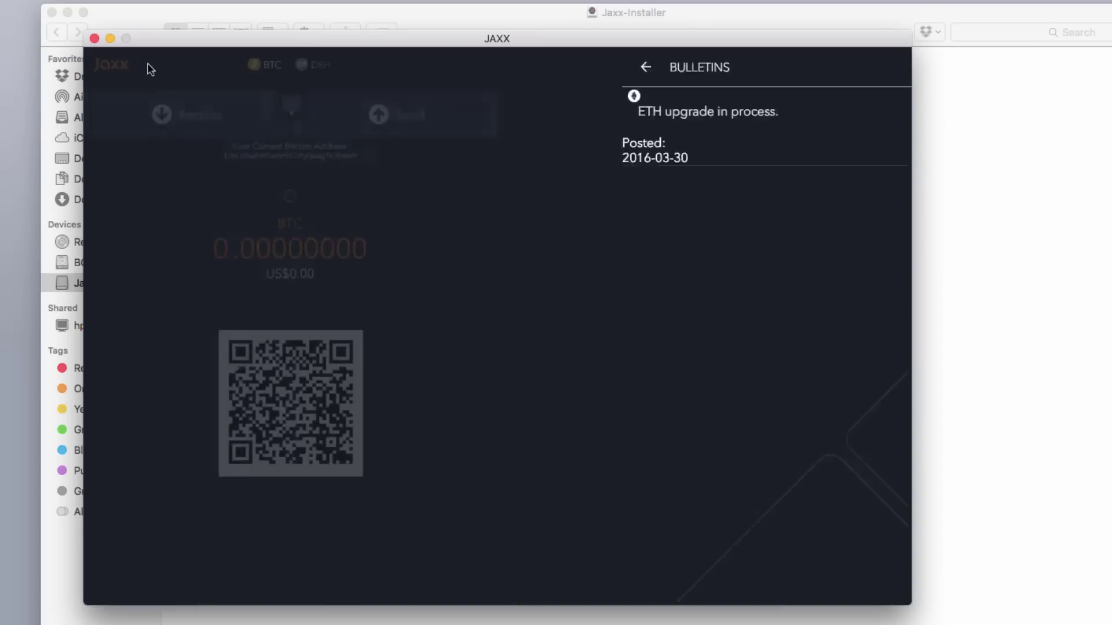
{"action": "left_click", "coordinate": [800, 207]}
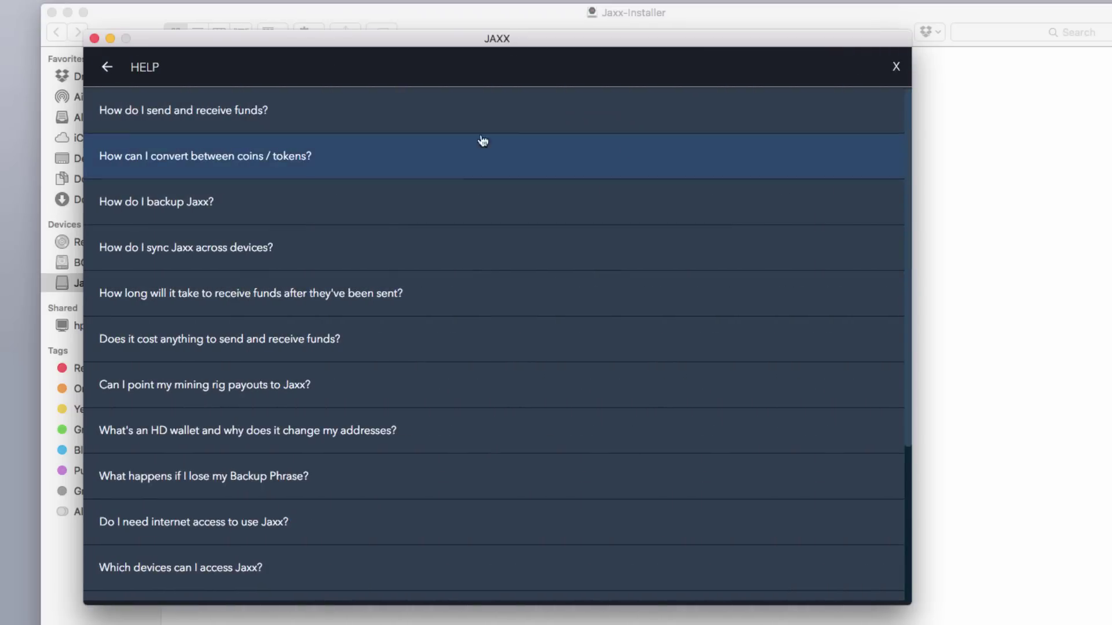
{"action": "scroll", "coordinate": [330, 116], "scroll_direction": "down", "scroll_amount": 5}
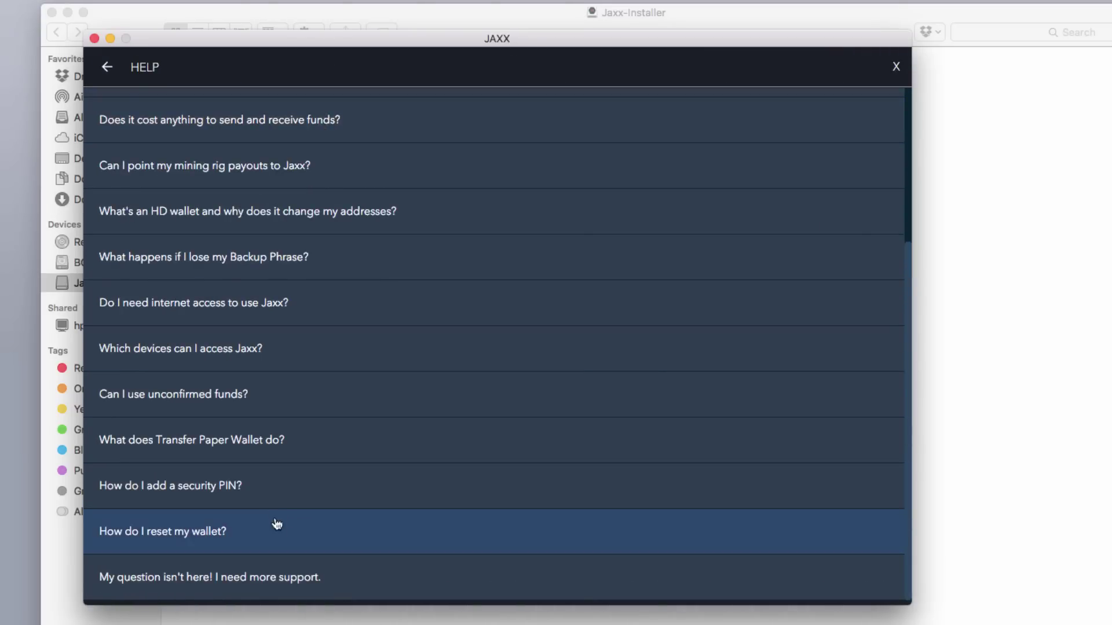
{"action": "scroll", "coordinate": [273, 525], "scroll_direction": "up", "scroll_amount": 5}
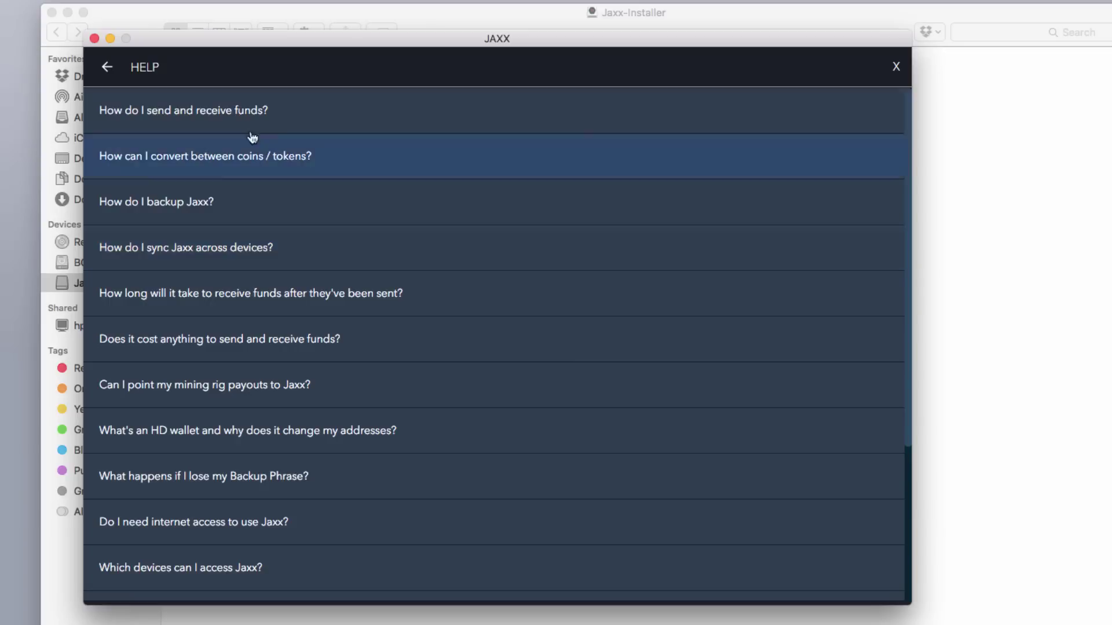
{"action": "left_click", "coordinate": [114, 71]}
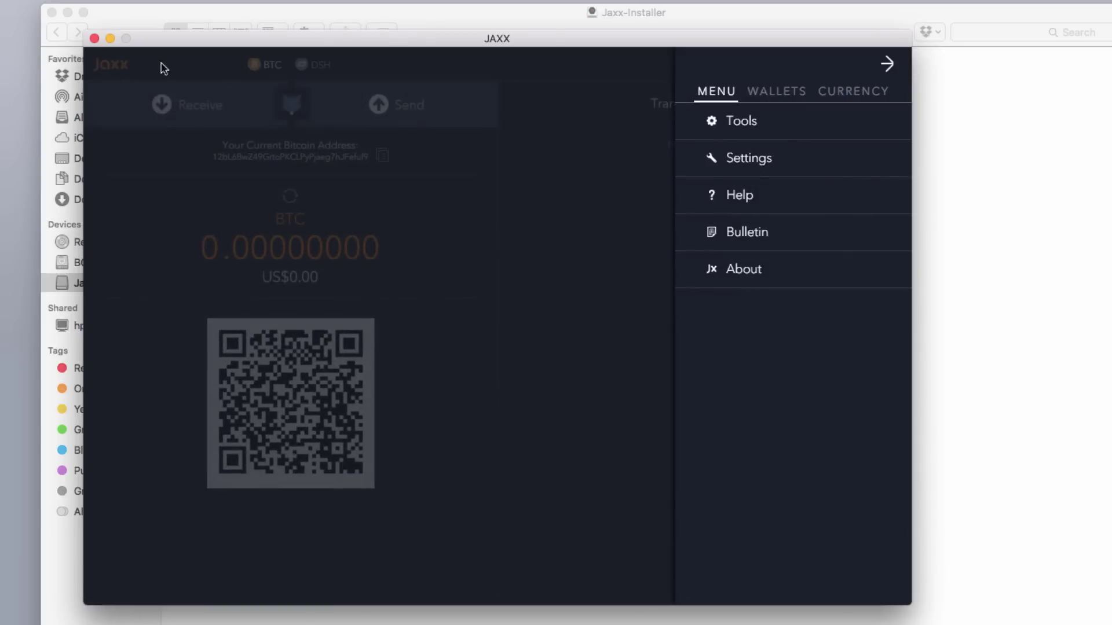
- Read the Setup Security PIN description and the Reset Jaxx Cache warning in the settings, cancelling the reset
{"action": "left_click", "coordinate": [747, 159]}
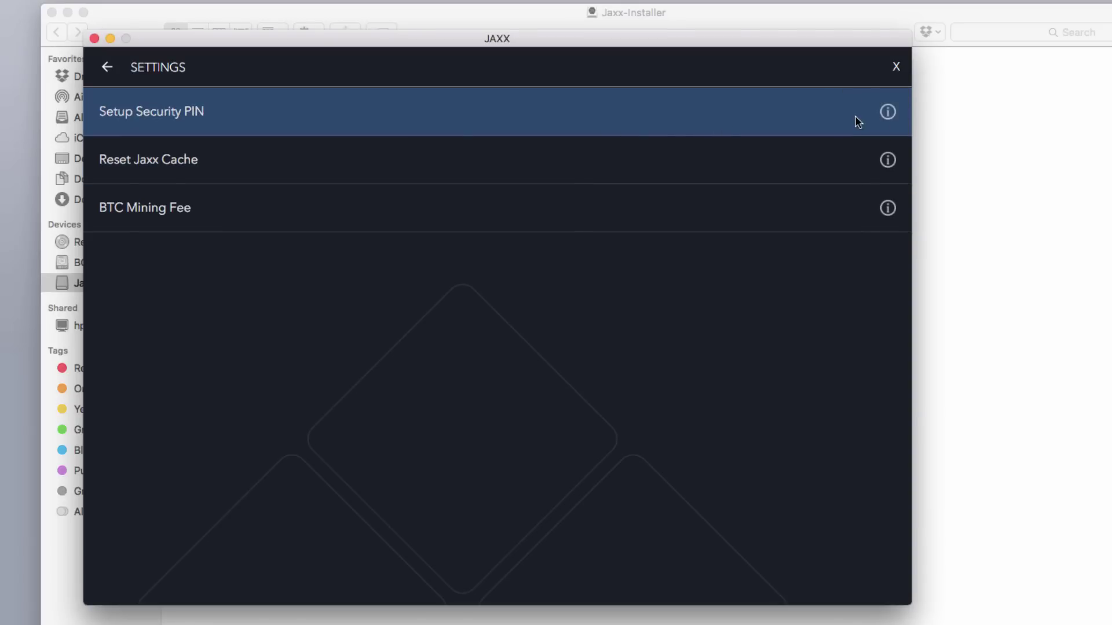
{"action": "left_click", "coordinate": [886, 112]}
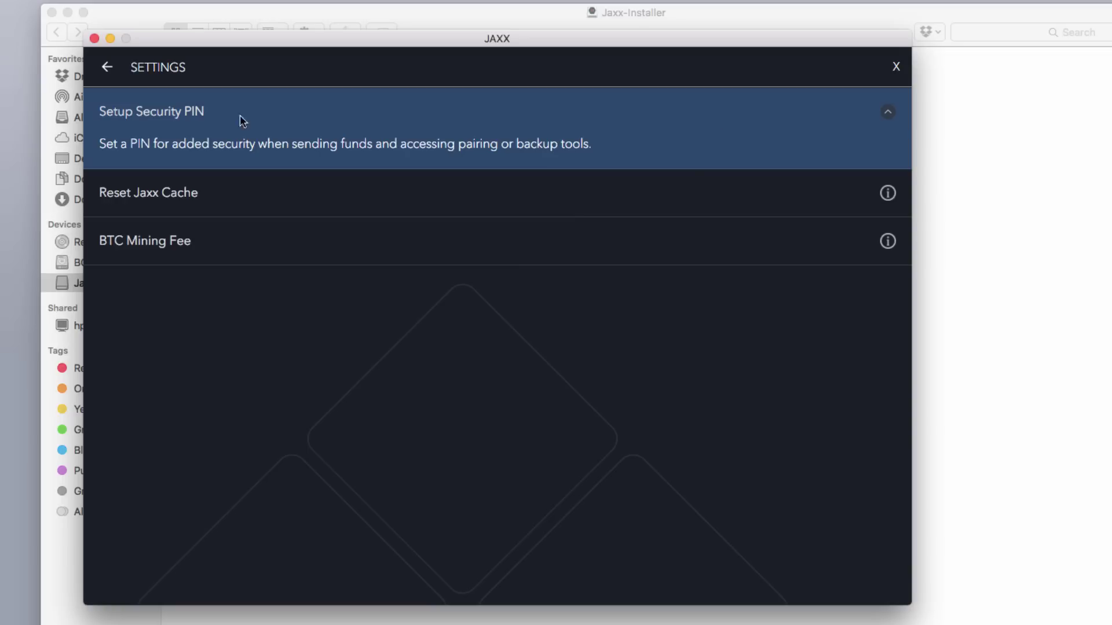
{"action": "left_click", "coordinate": [279, 192]}
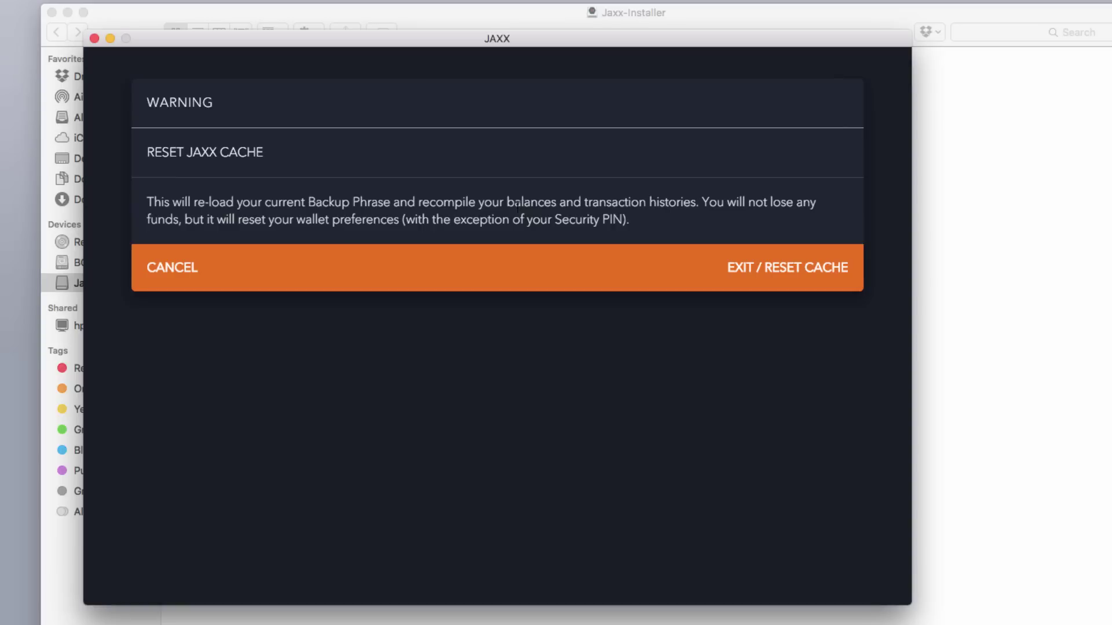
{"action": "left_click", "coordinate": [172, 267]}
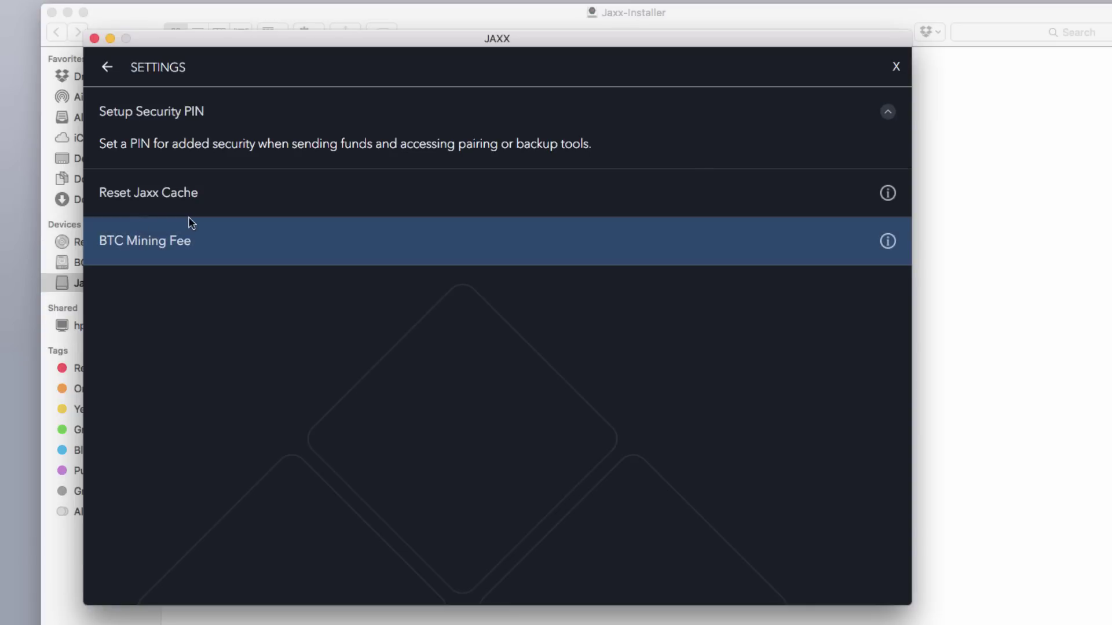
- Switch the BTC mining fee through FAST (Pricey Fees), AVERAGE (Normal Fees) and SLOW (Cheap Fees), and leave the settings
{"action": "left_click", "coordinate": [131, 251]}
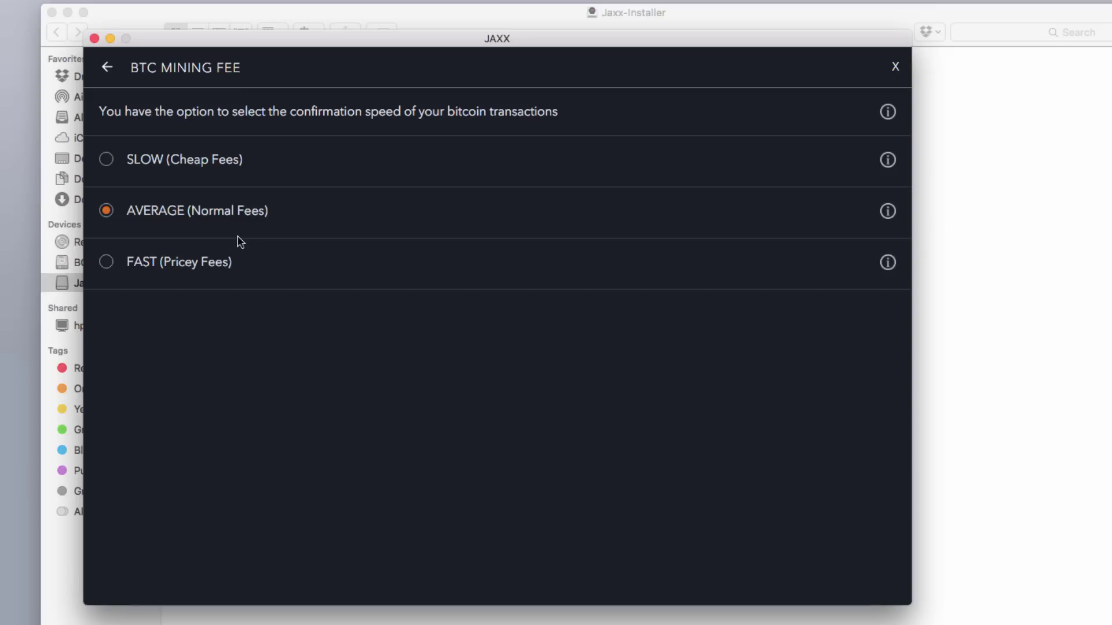
{"action": "left_click", "coordinate": [115, 267]}
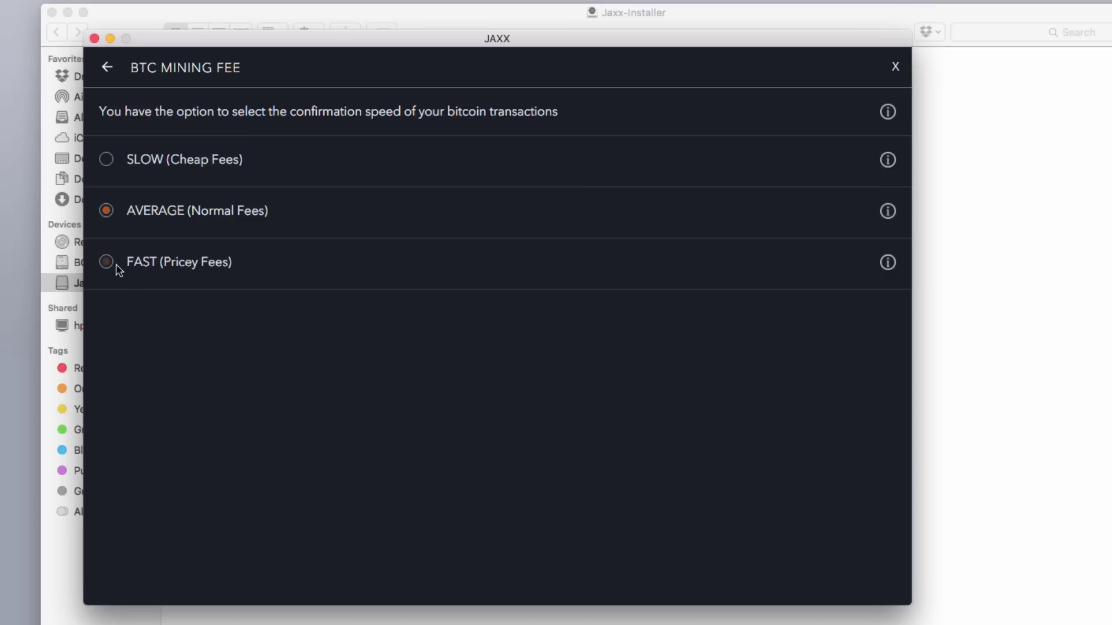
{"action": "left_click", "coordinate": [115, 210]}
{"action": "left_click", "coordinate": [114, 163]}
{"action": "left_click", "coordinate": [107, 69]}
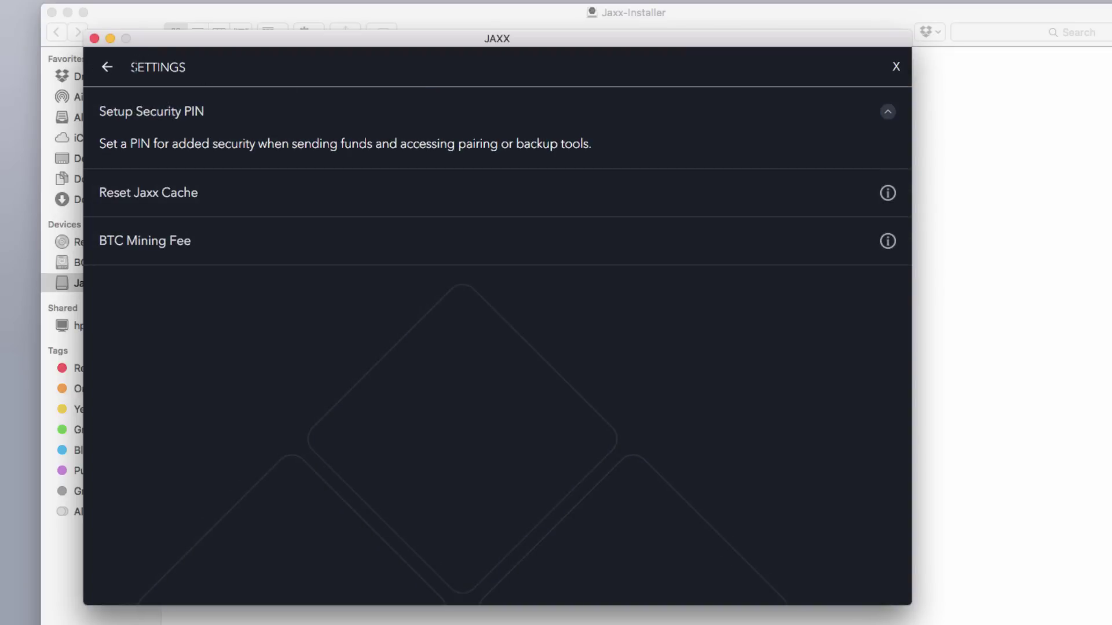
{"action": "left_click", "coordinate": [108, 67]}
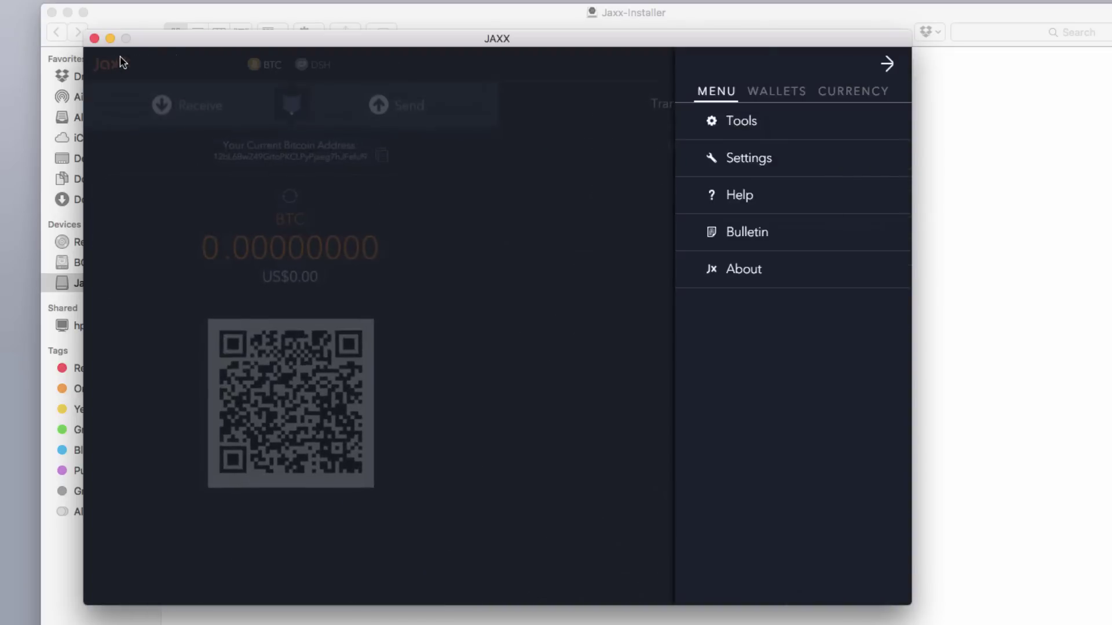
- Open the wallet backup tools, read the warning for viewing the backup phrase, and return to the tools list
{"action": "left_click", "coordinate": [724, 119]}
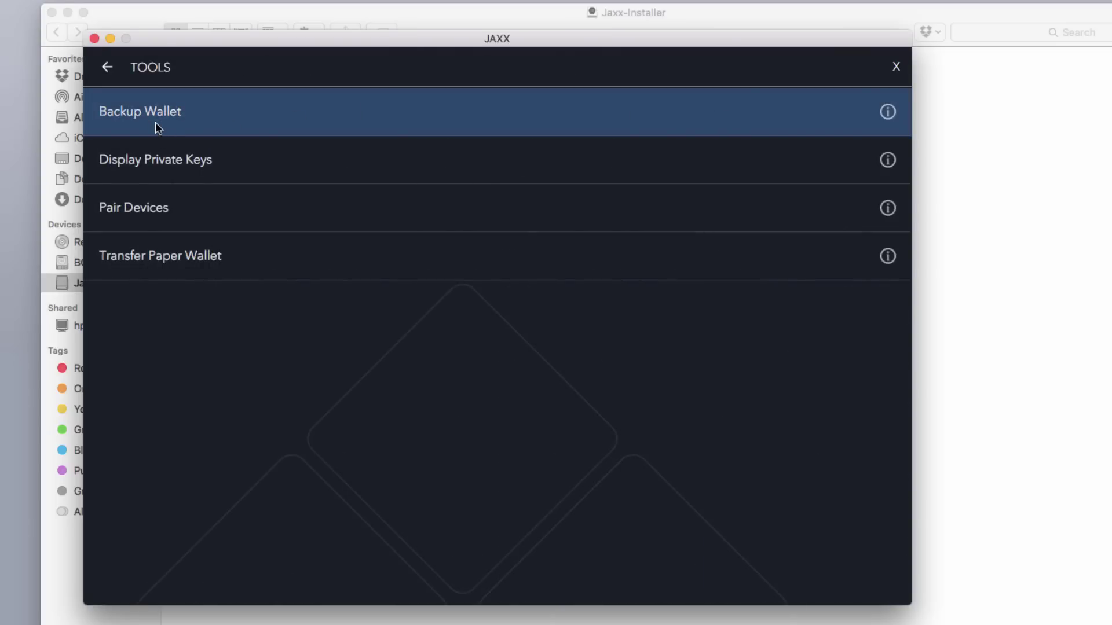
{"action": "left_click", "coordinate": [828, 116]}
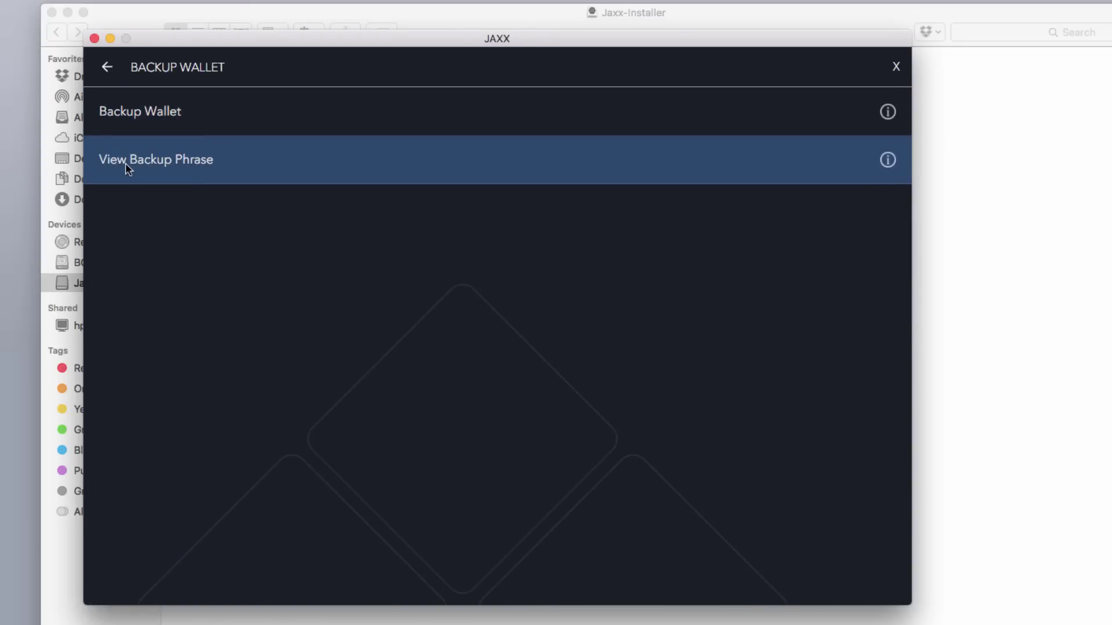
{"action": "left_click", "coordinate": [146, 168]}
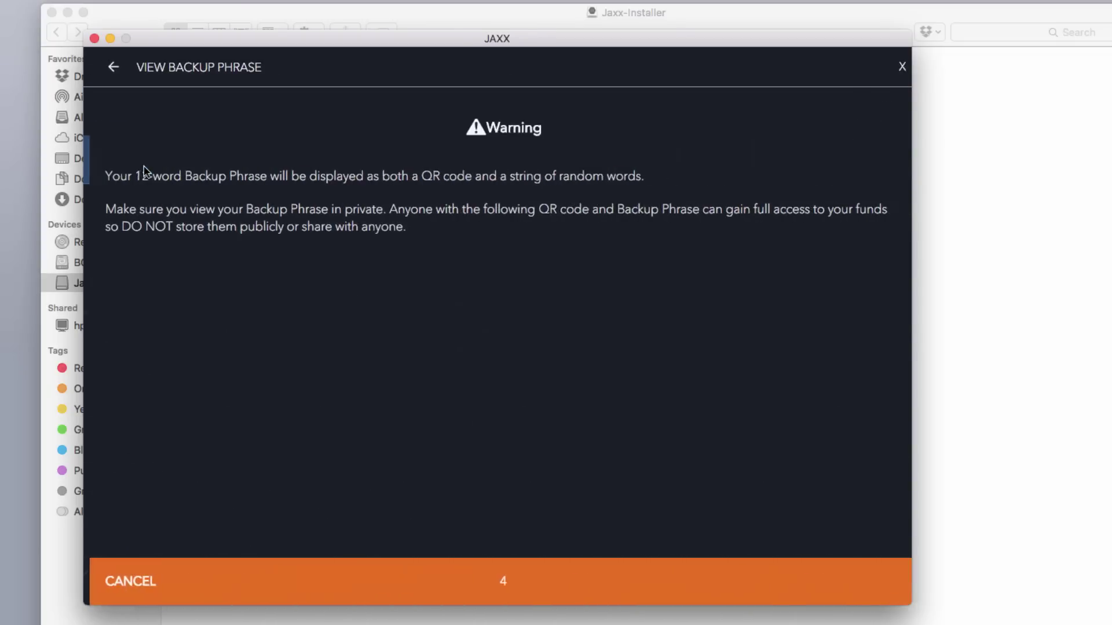
{"action": "left_click", "coordinate": [113, 76]}
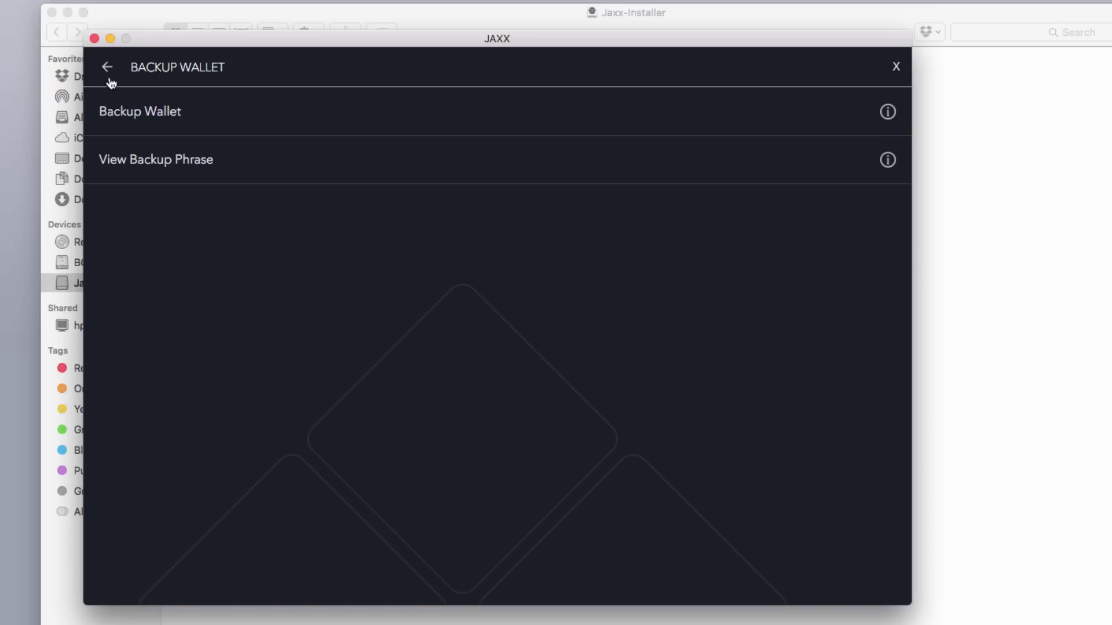
{"action": "left_click", "coordinate": [110, 82]}
- Read the warning for displaying private keys, return to the tools list, and expand the Pair Devices description
{"action": "left_click", "coordinate": [229, 165]}
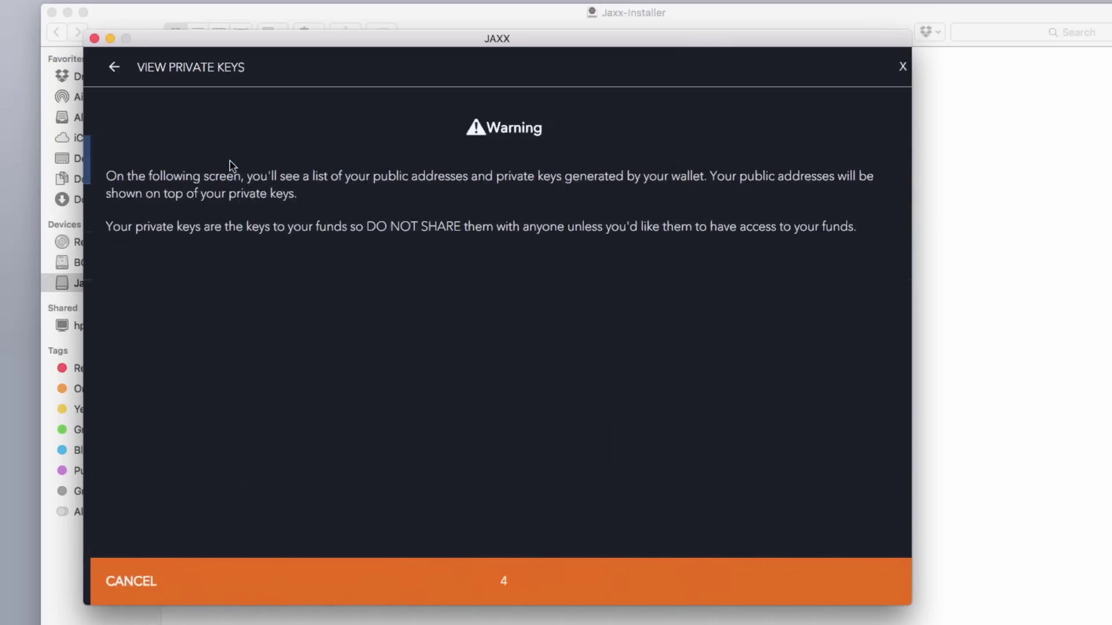
{"action": "left_click", "coordinate": [105, 68]}
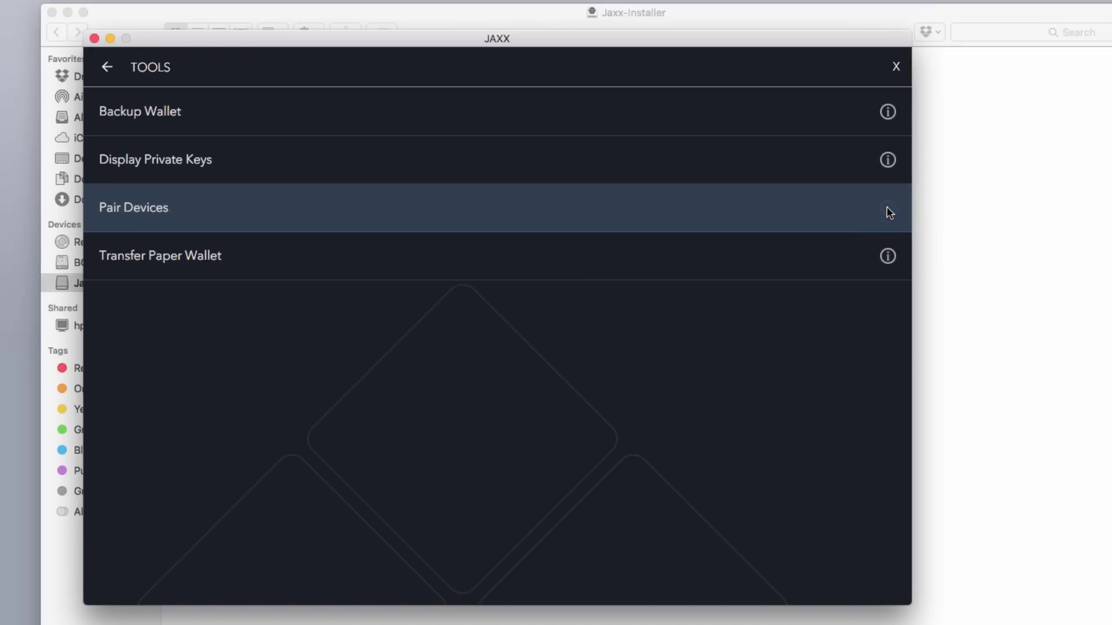
{"action": "left_click", "coordinate": [888, 209]}
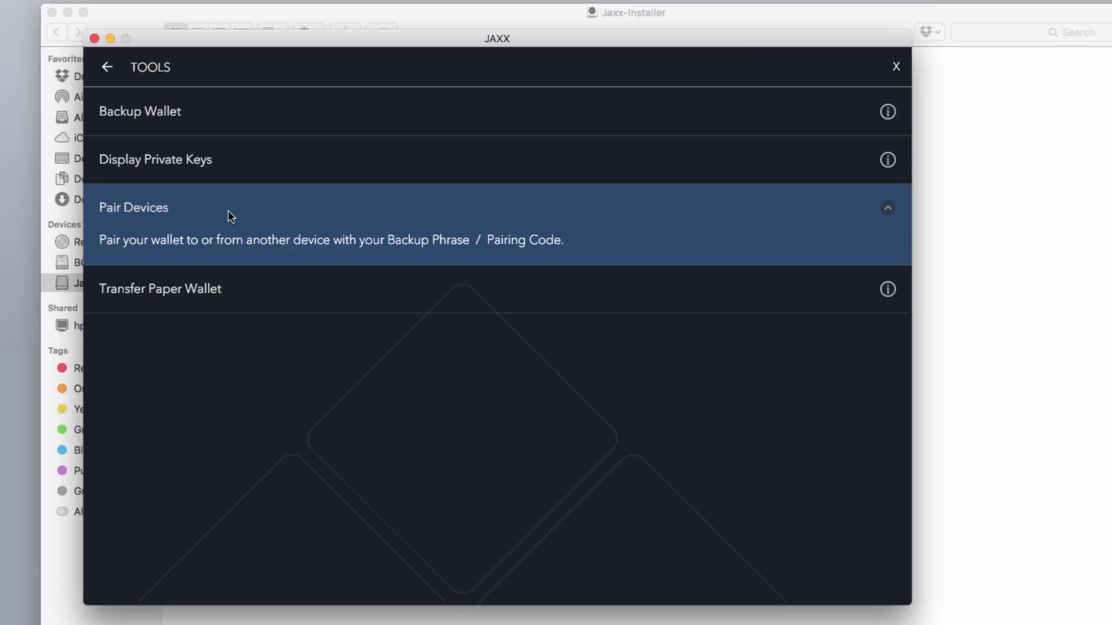
- Read the Transfer ETH Paper Wallet instructions through to the private key entry page, and return to the Bitcoin wallet
{"action": "left_click", "coordinate": [138, 296]}
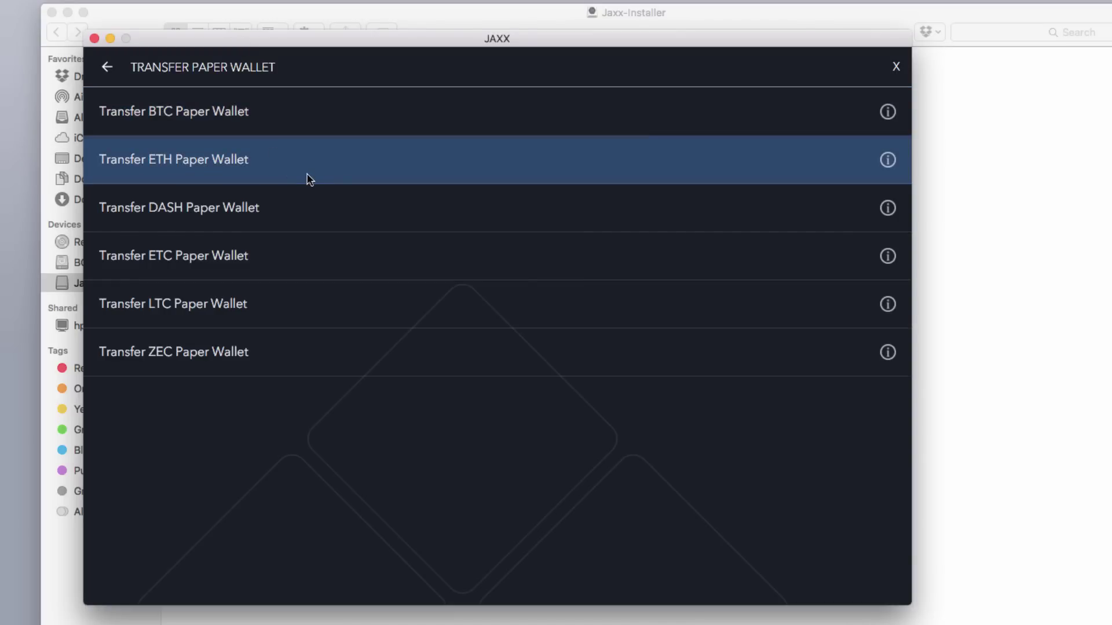
{"action": "left_click", "coordinate": [308, 176]}
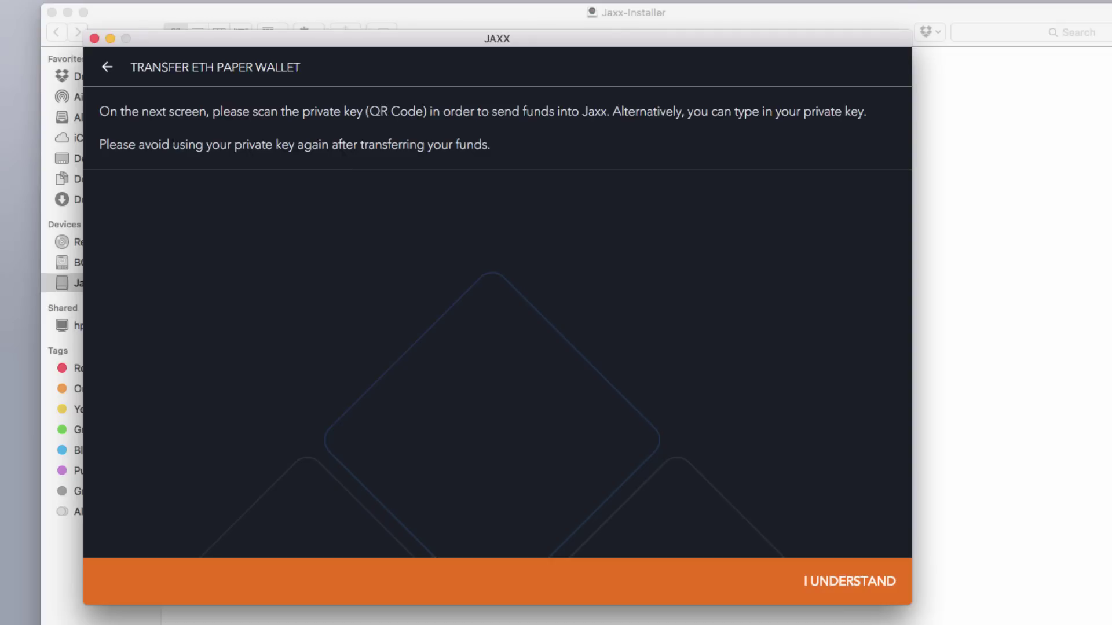
{"action": "left_click", "coordinate": [855, 580]}
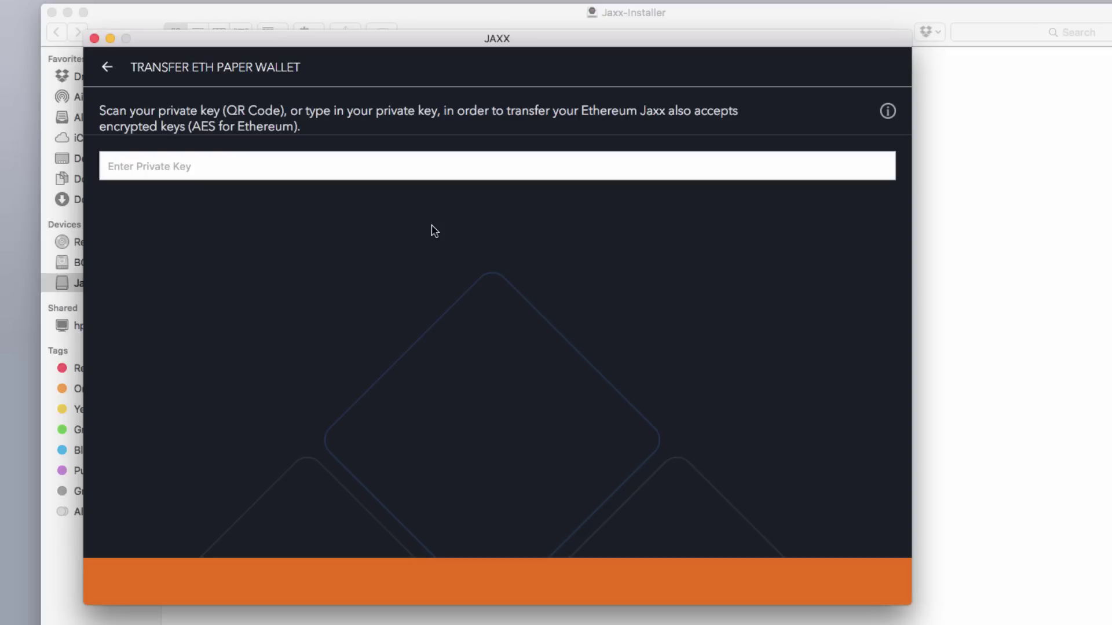
{"action": "left_click", "coordinate": [107, 67]}
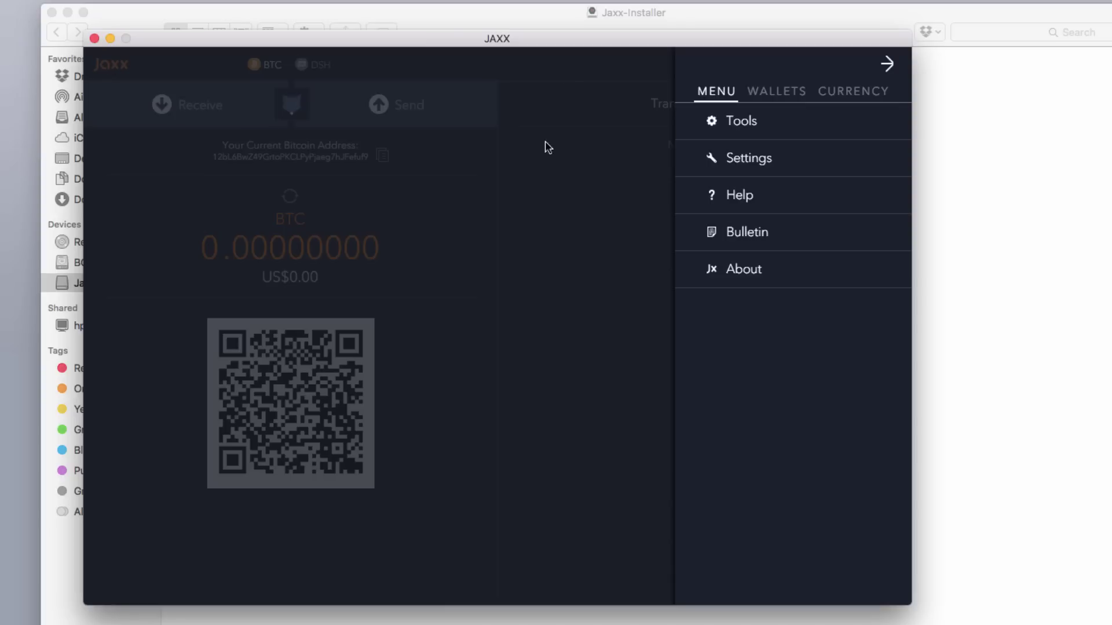
{"action": "left_click", "coordinate": [520, 191]}
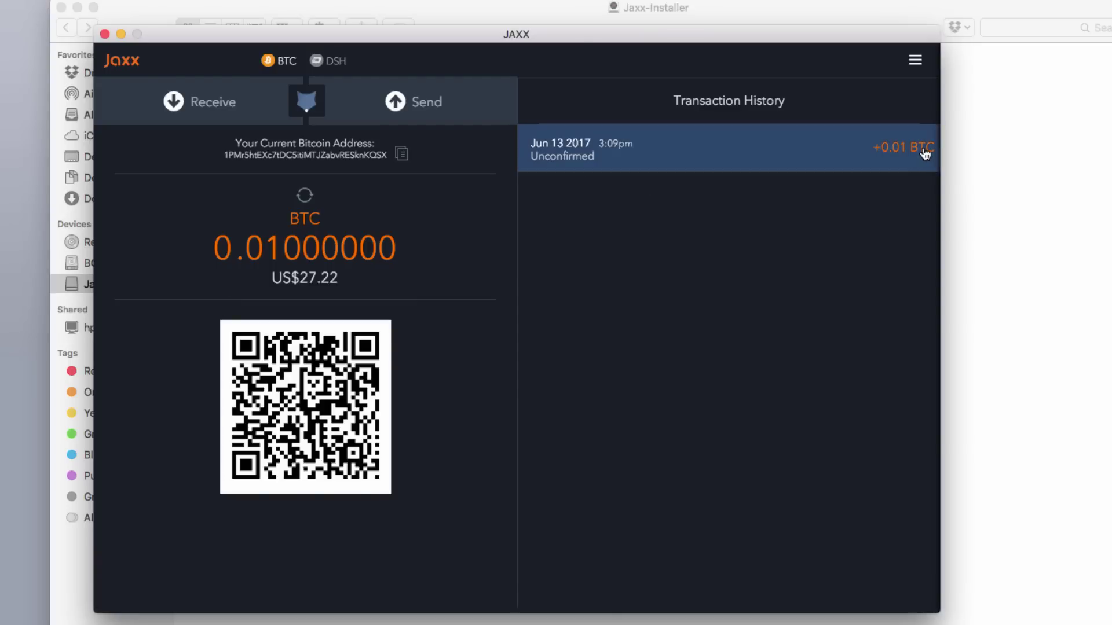
- Expand the details of the received 0.01 BTC transaction in the history and collapse them again
{"action": "left_click", "coordinate": [877, 150]}
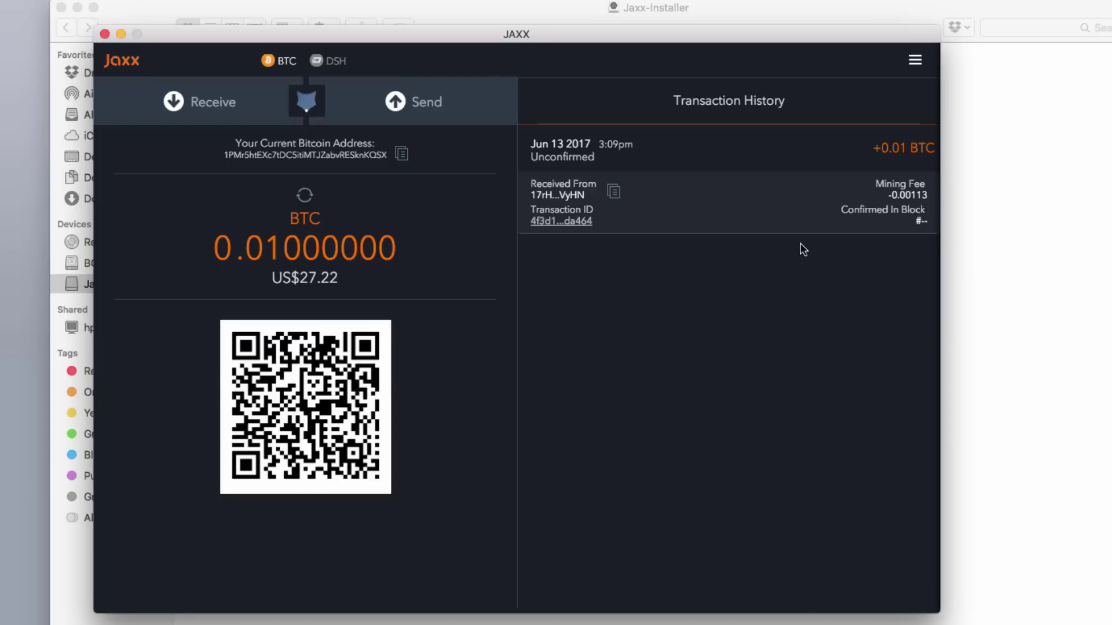
{"action": "left_click", "coordinate": [732, 168]}
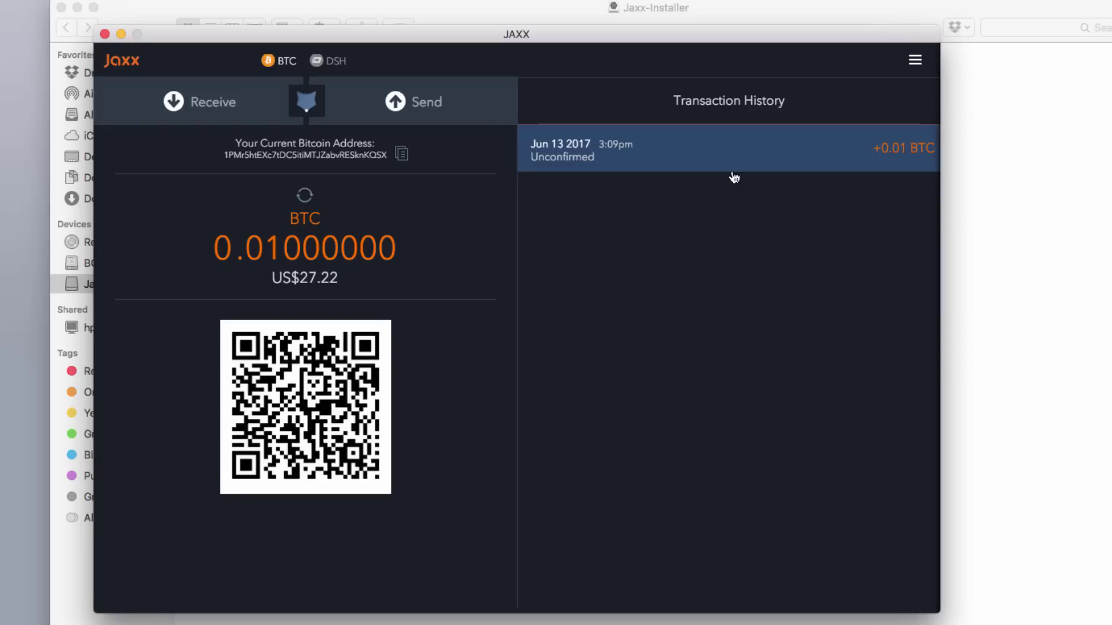
- Open the ShapeShift exchange for the Bitcoin wallet and set the amount to the maximum spendable, 0.00934912 BTC
{"action": "left_click", "coordinate": [317, 104]}
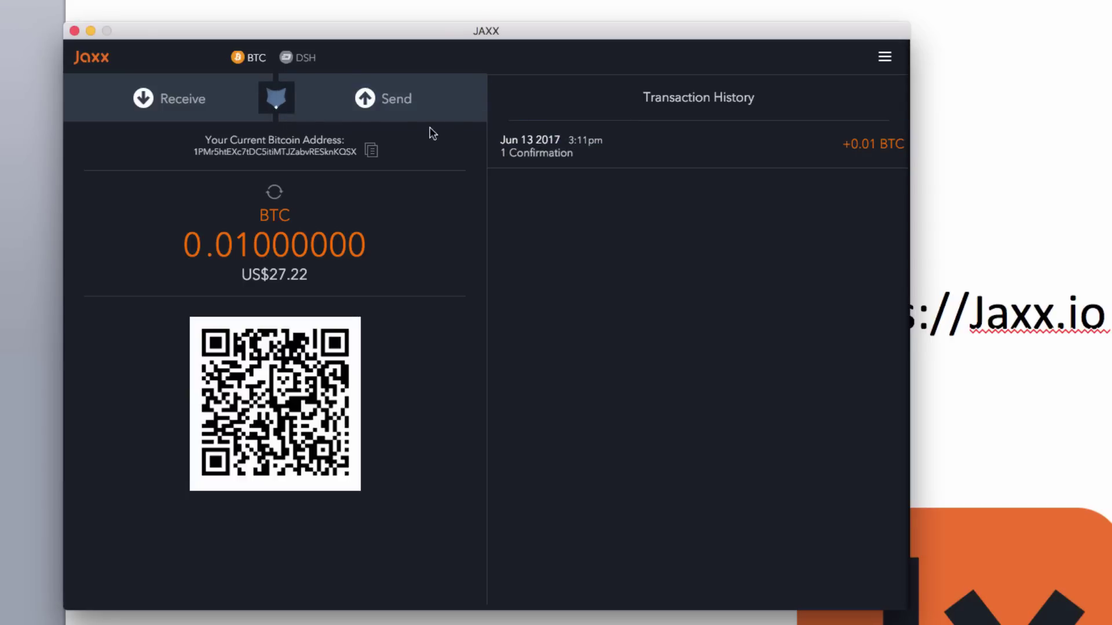
{"action": "left_click", "coordinate": [286, 107]}
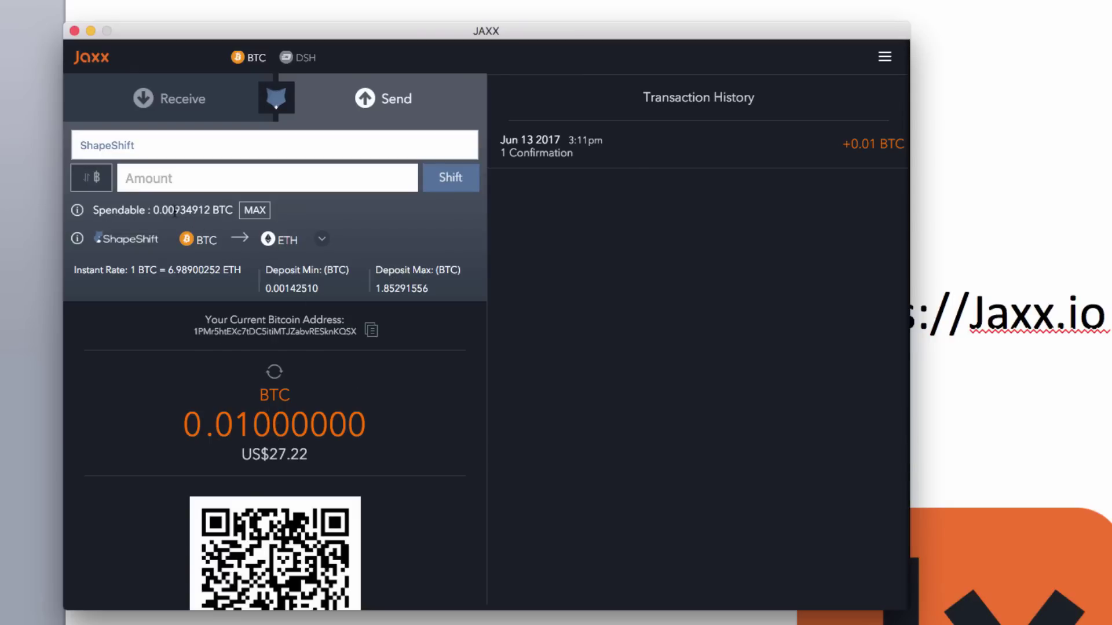
{"action": "left_click", "coordinate": [258, 212]}
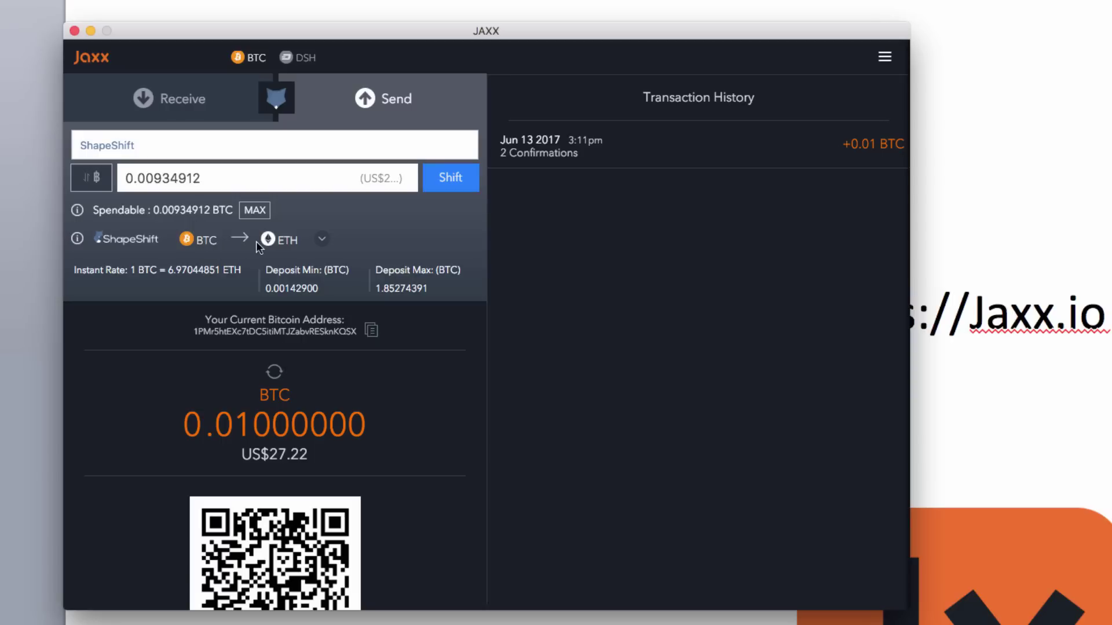
- Set the ShapeShift target coin to DASH - Dash, browsing the list of other available coins
{"action": "left_click", "coordinate": [284, 241]}
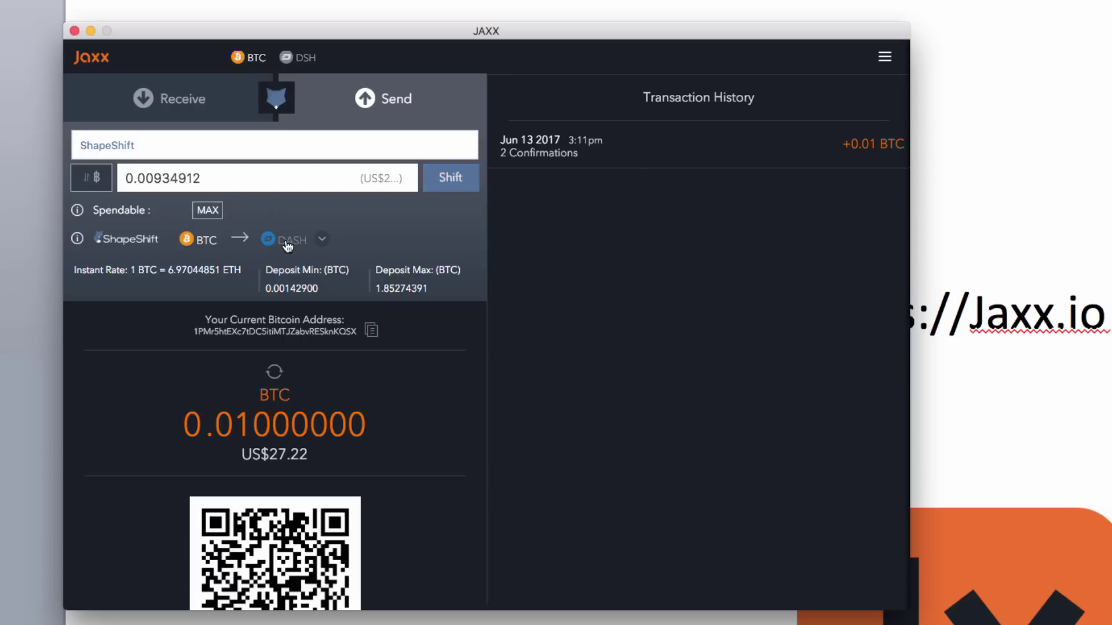
{"action": "left_click", "coordinate": [322, 240]}
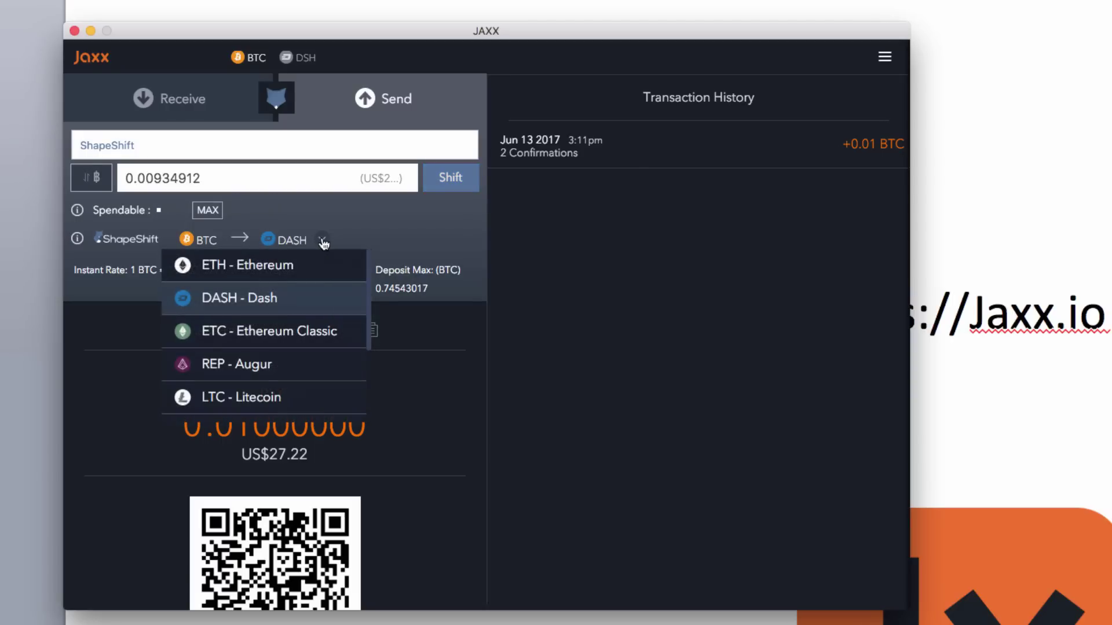
{"action": "scroll", "coordinate": [323, 346], "scroll_direction": "down", "scroll_amount": 3}
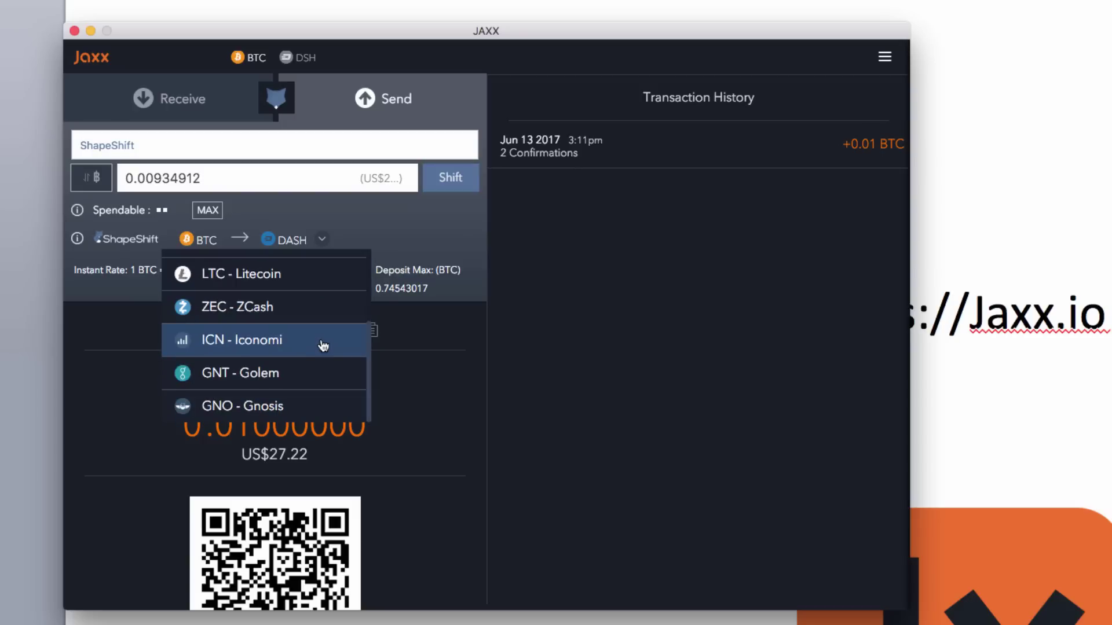
{"action": "scroll", "coordinate": [315, 366], "scroll_direction": "up", "scroll_amount": 3}
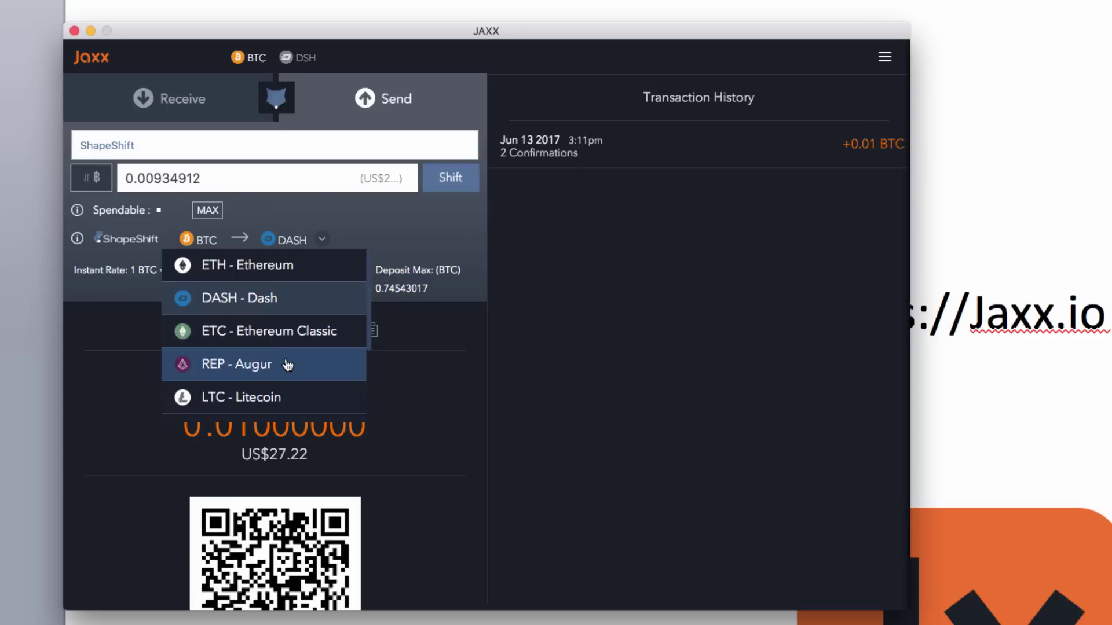
{"action": "left_click", "coordinate": [289, 298]}
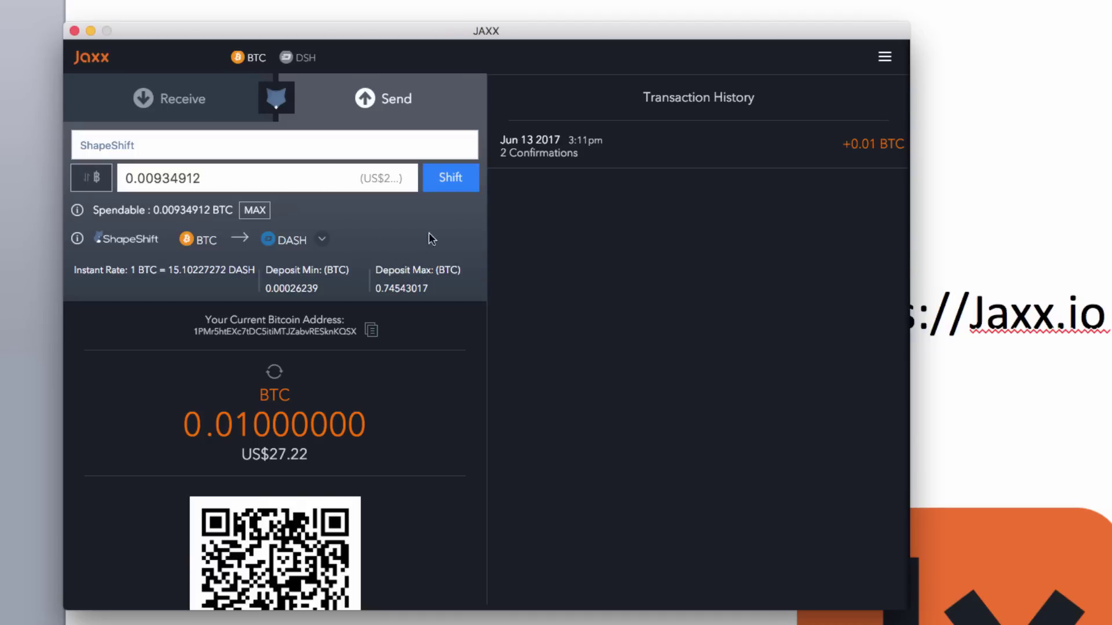
- Submit and confirm the ShapeShift exchange of 0.00934912 BTC to DASH, and switch to the Dash wallet
{"action": "left_click", "coordinate": [441, 182]}
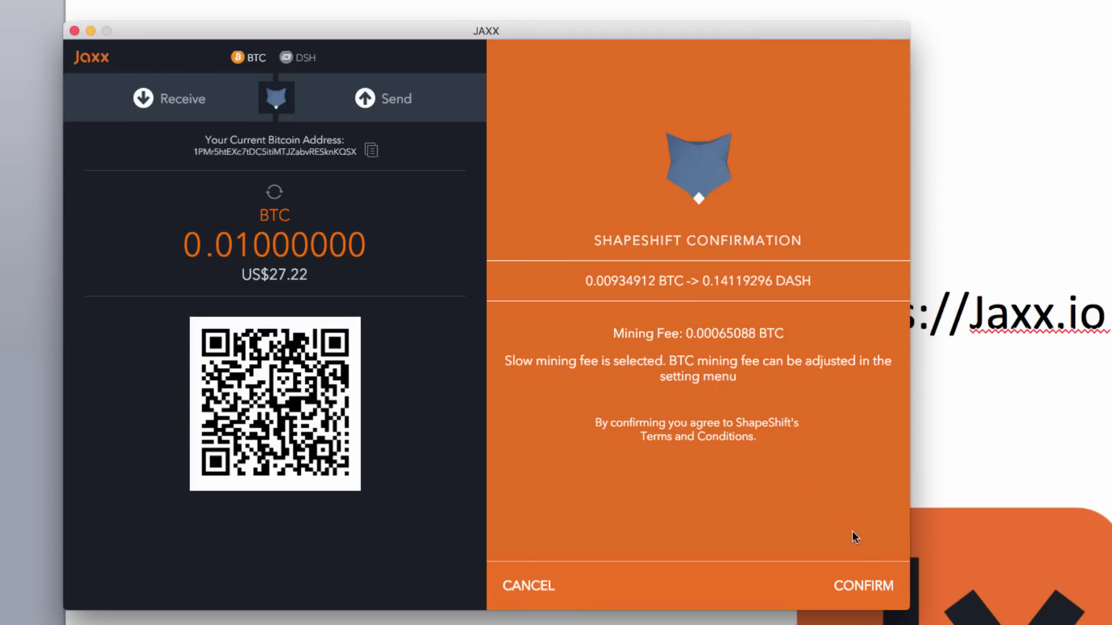
{"action": "left_click", "coordinate": [871, 587]}
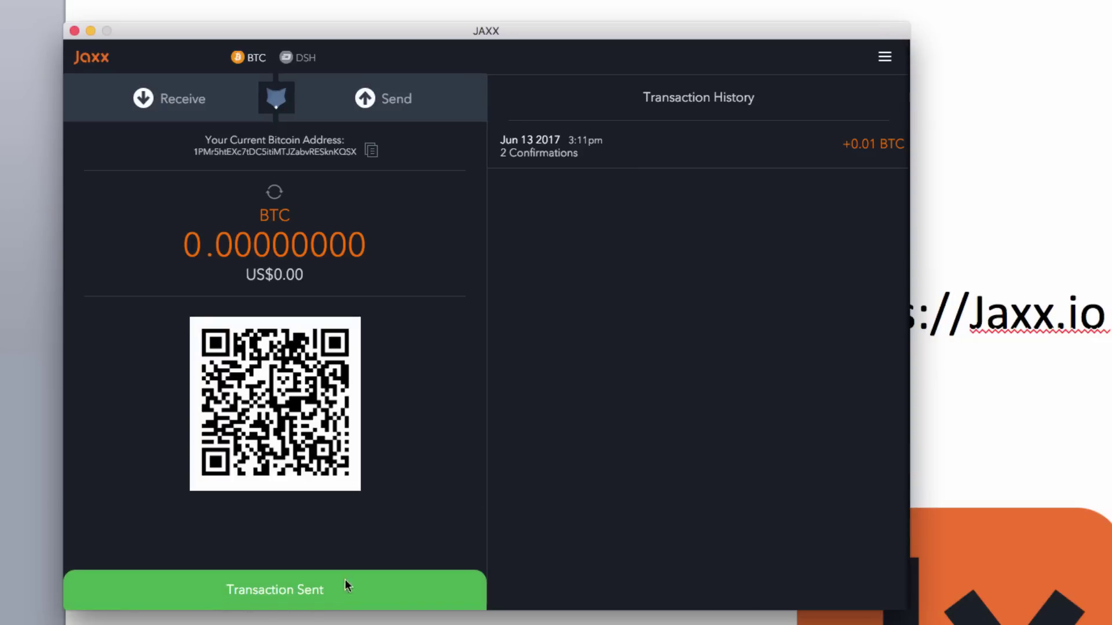
{"action": "left_click", "coordinate": [294, 61]}
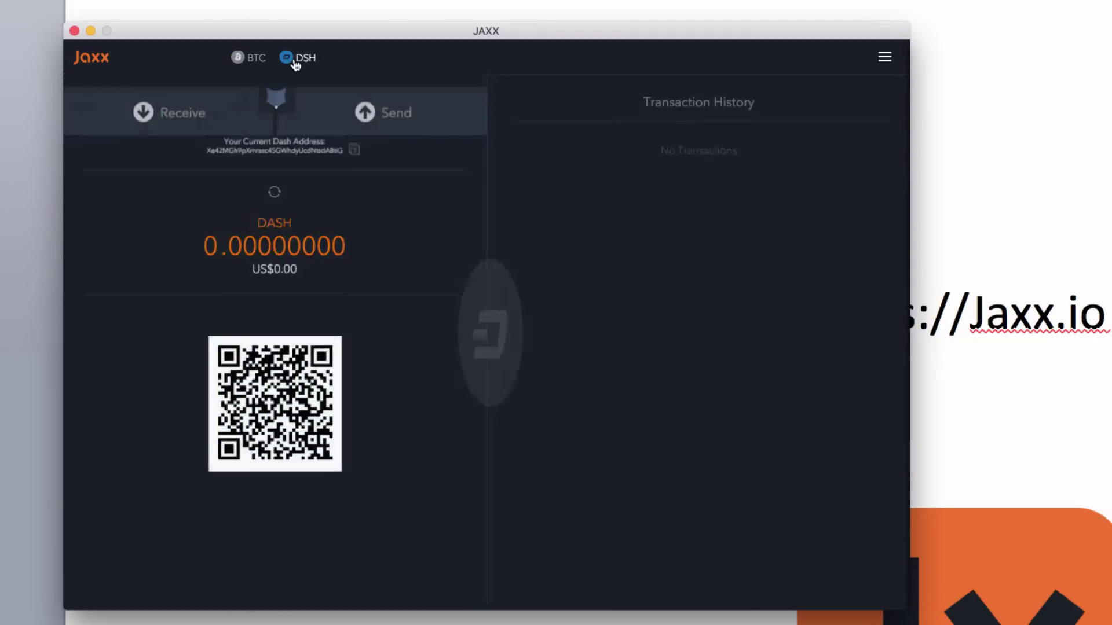